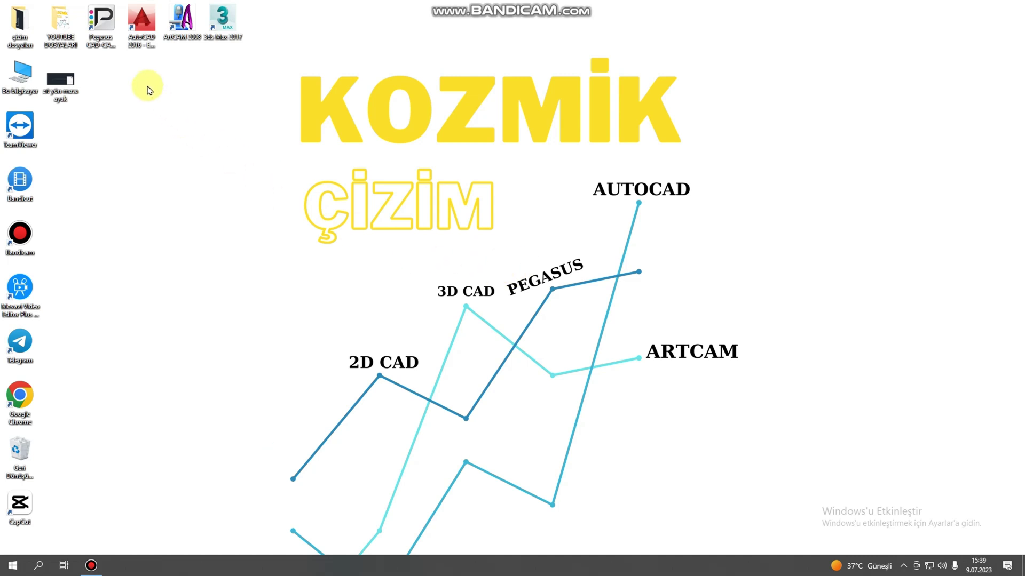
Launch Pegasus CAD-CAM Lathe Wood from its desktop shortcut.
click(101, 36)
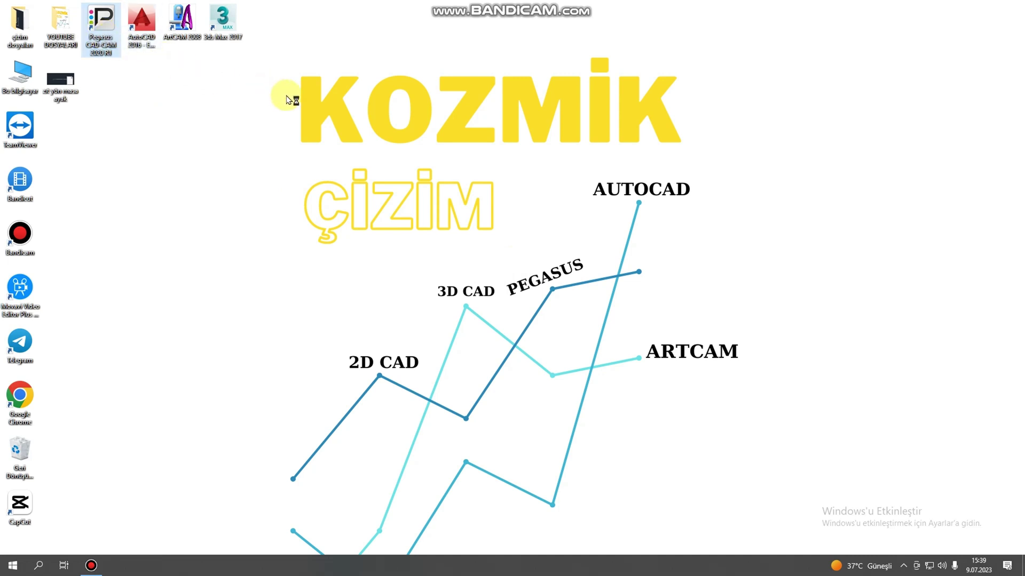
click(308, 109)
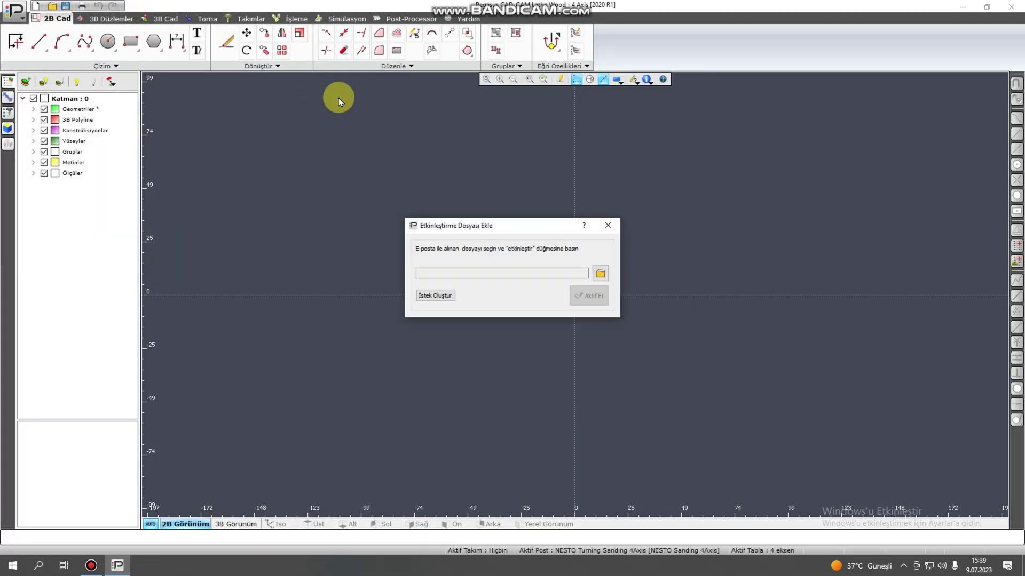
Import the 'zıt yön masa ayak' table-leg profile onto the canvas and maximize the program window.
click(607, 225)
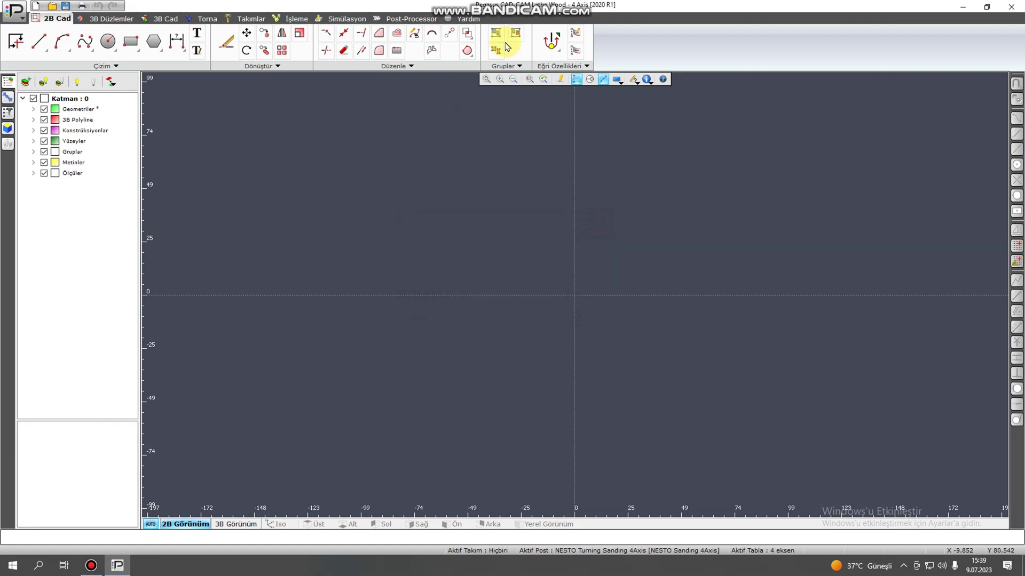
double_click(456, 5)
drag(60, 80, 559, 253)
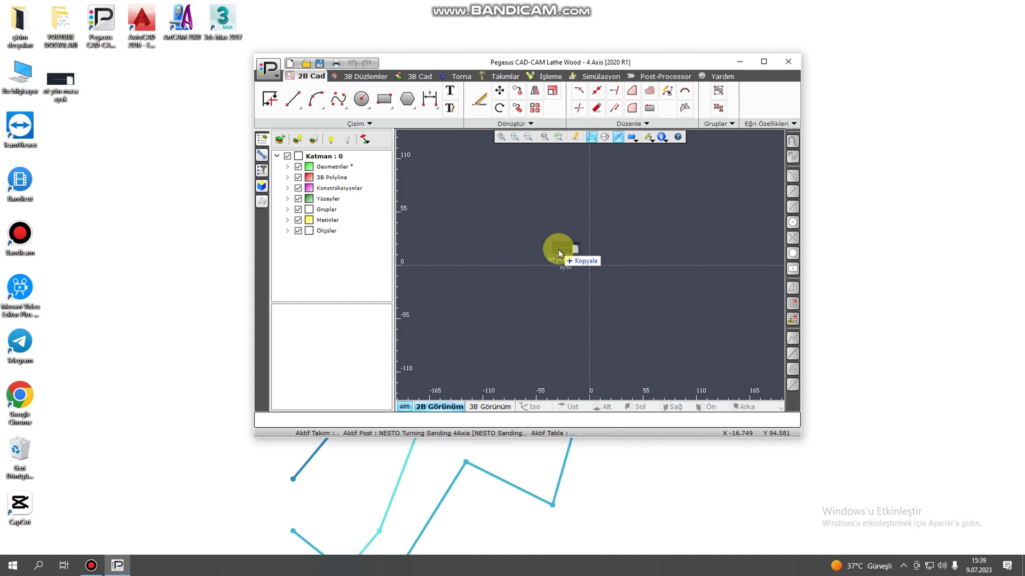
drag(559, 253, 560, 254)
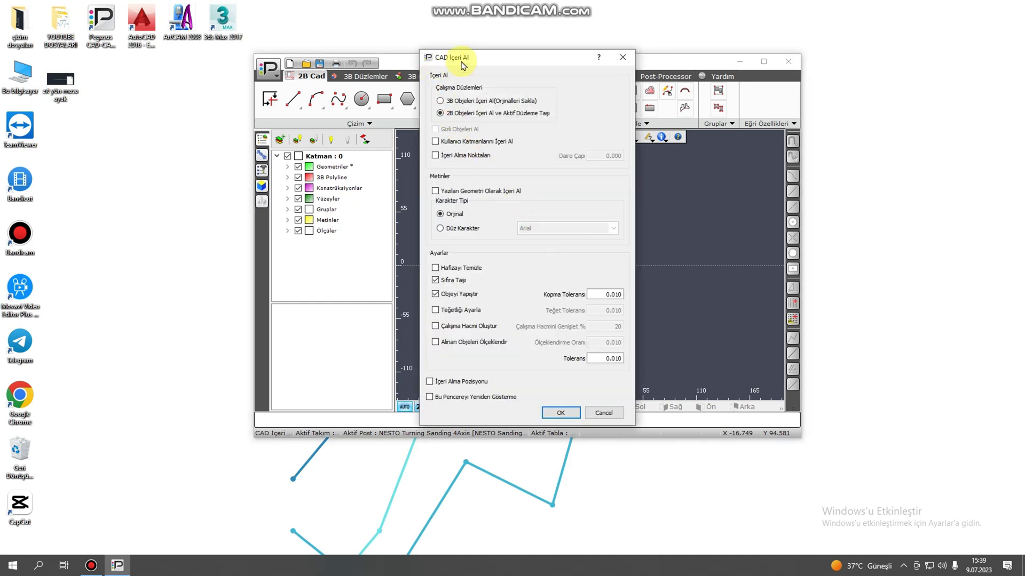
click(570, 414)
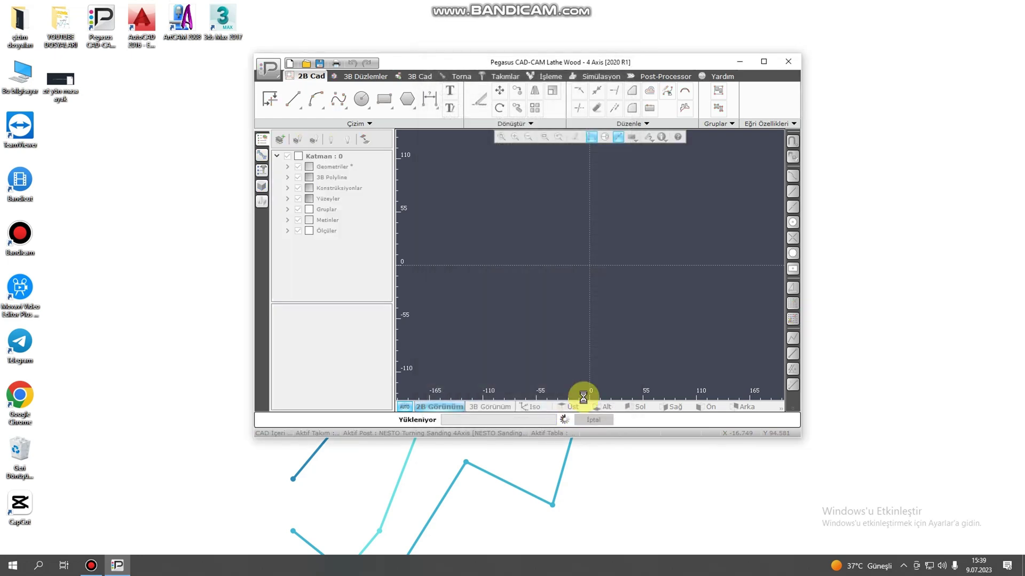
click(764, 61)
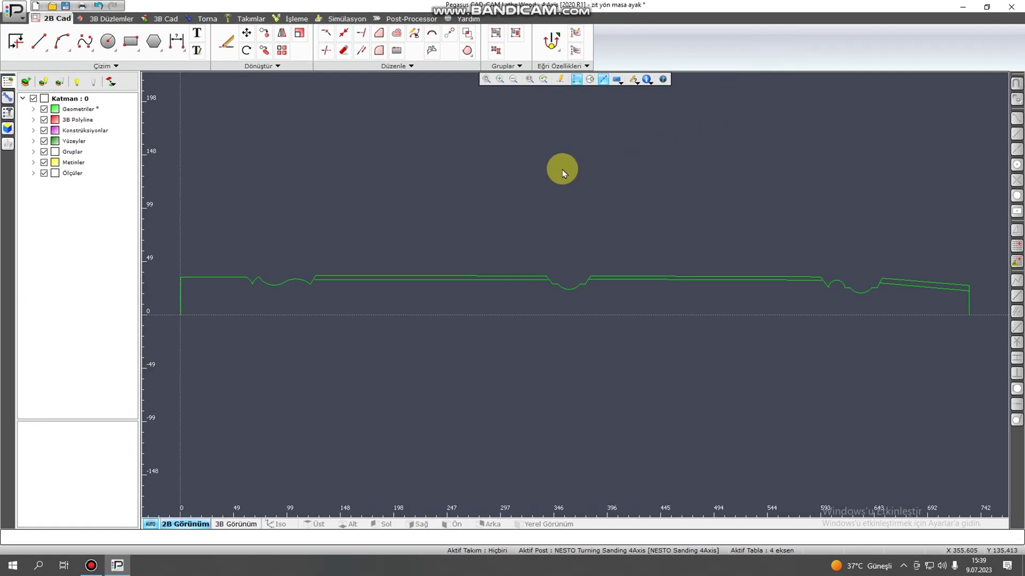
Define the lathe part from the 2D leg profile on 730-long square stock of 80.
click(206, 18)
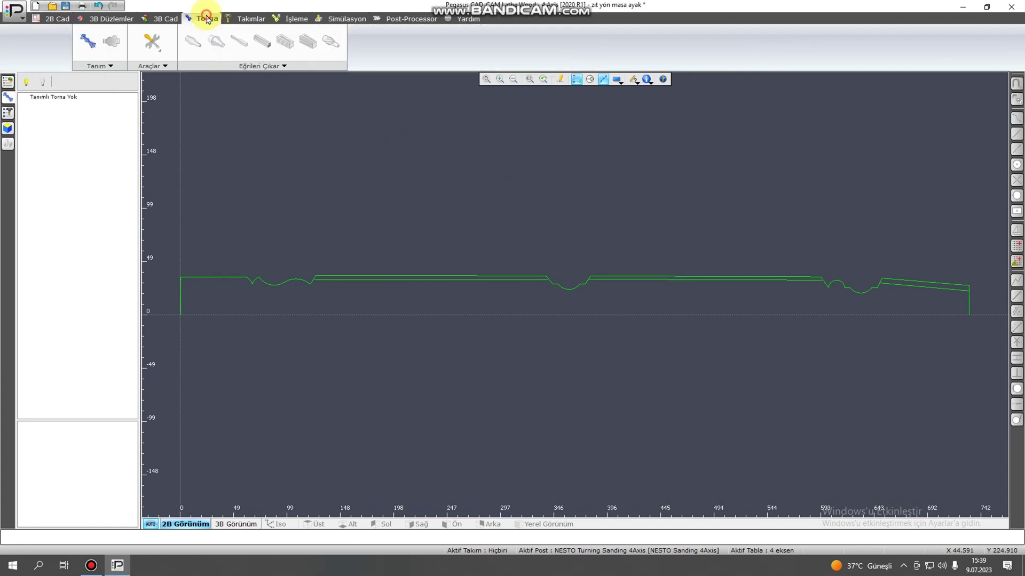
click(89, 47)
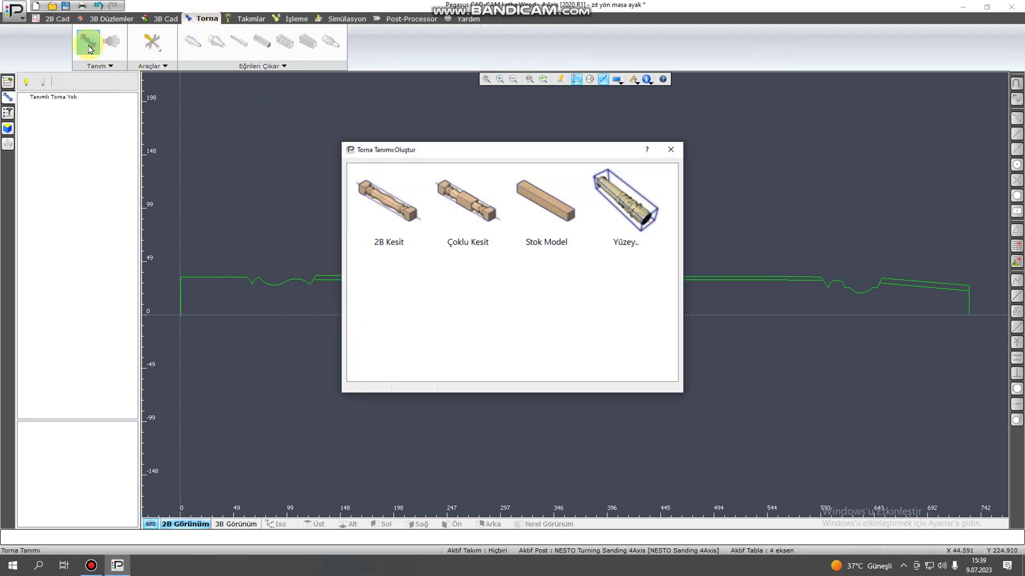
click(382, 214)
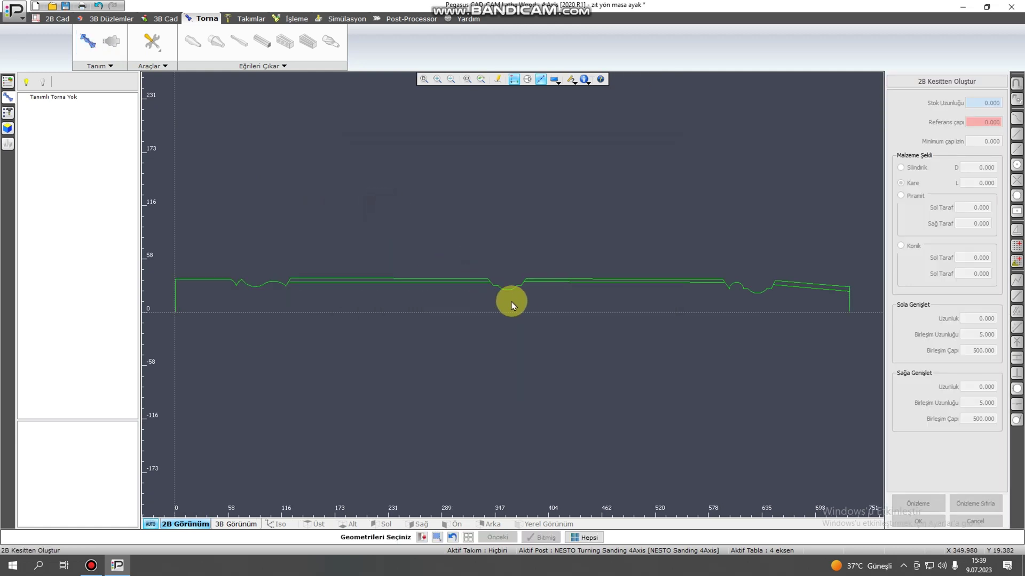
click(511, 310)
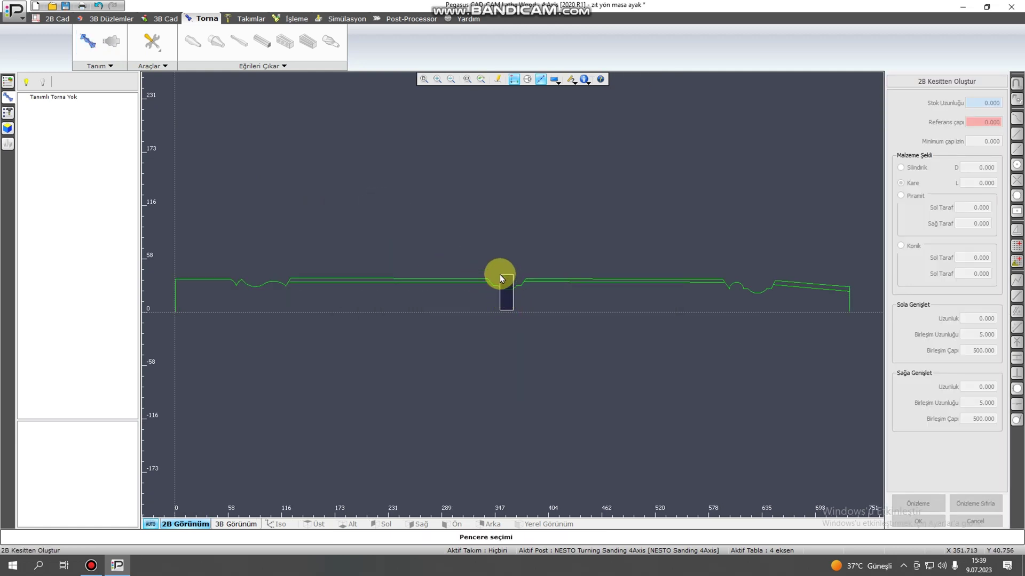
click(498, 254)
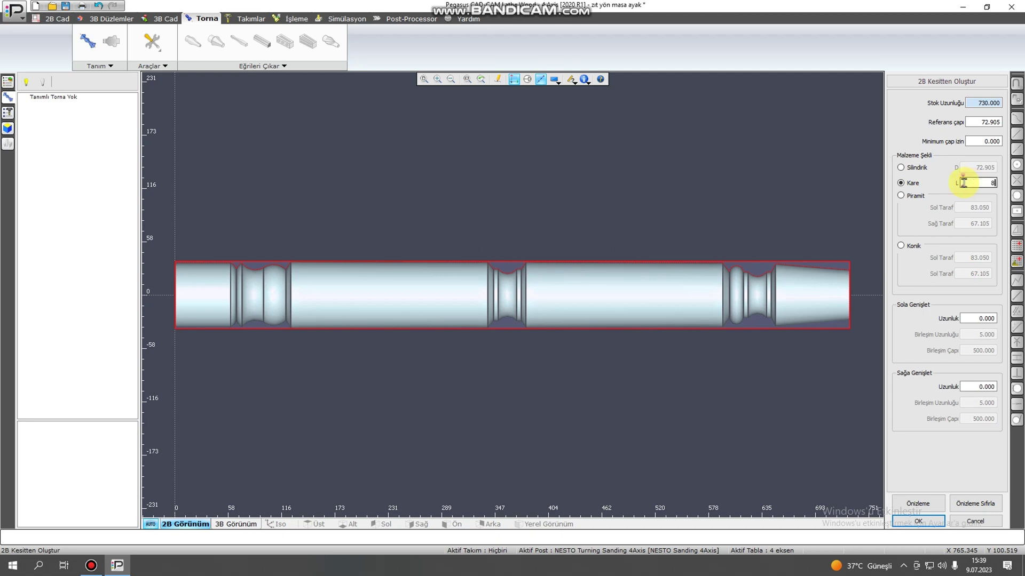
click(912, 522)
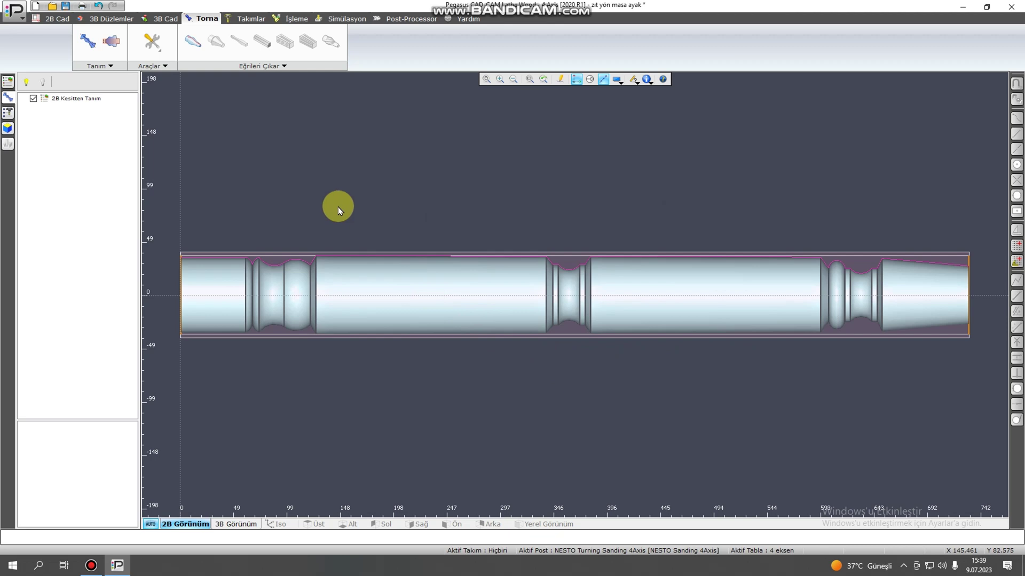
Add a 2B Kesitten Kaba İşleme roughing toolpath using the 4 EKSEN FİNCAN YENİ tool.
click(294, 20)
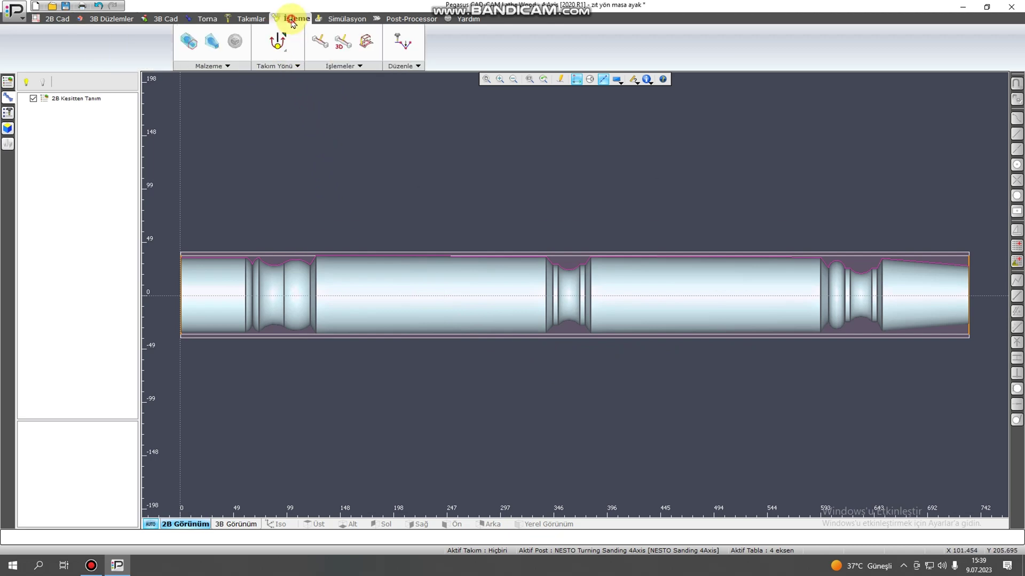
click(322, 41)
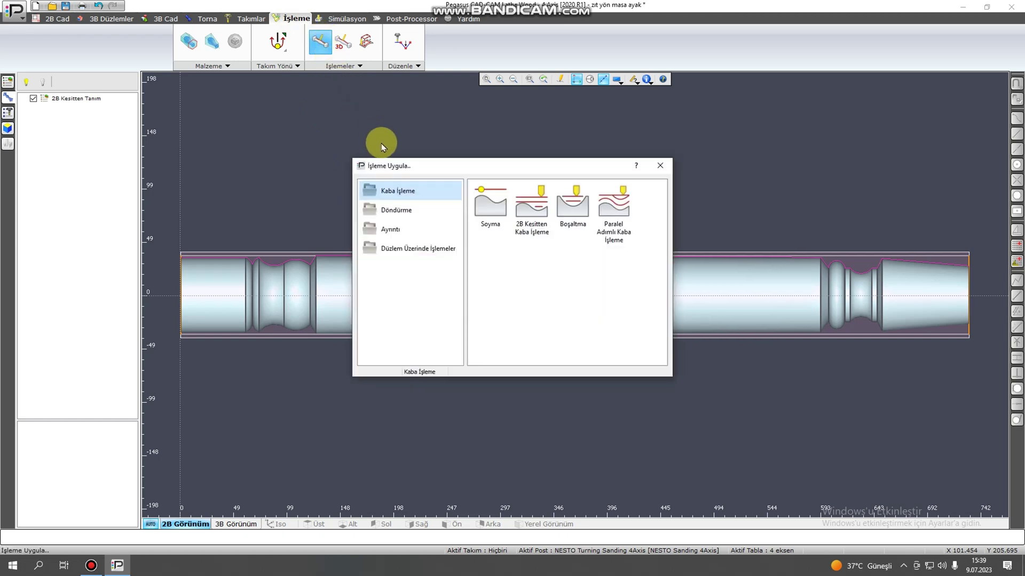
double_click(532, 203)
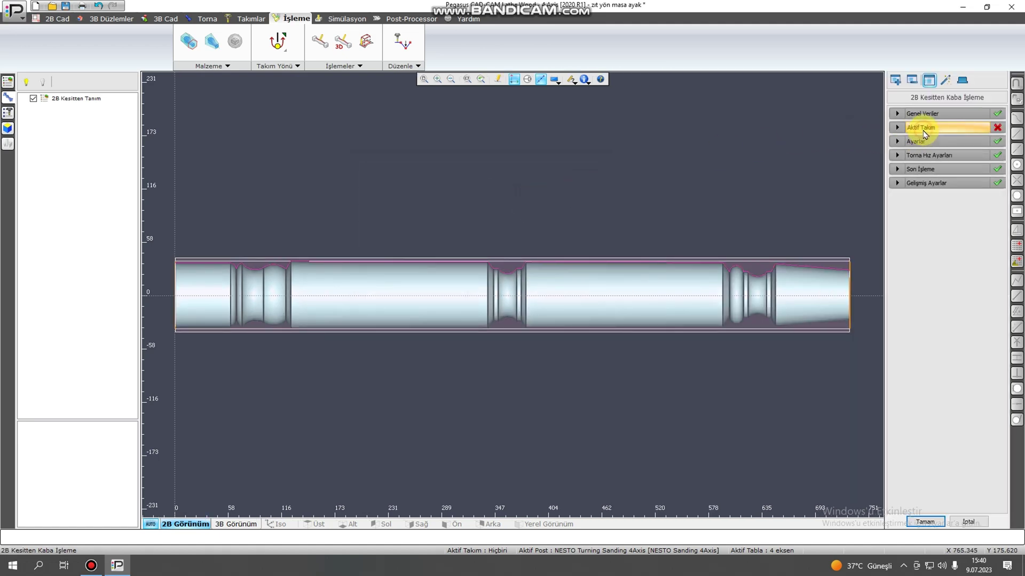
click(925, 133)
click(599, 144)
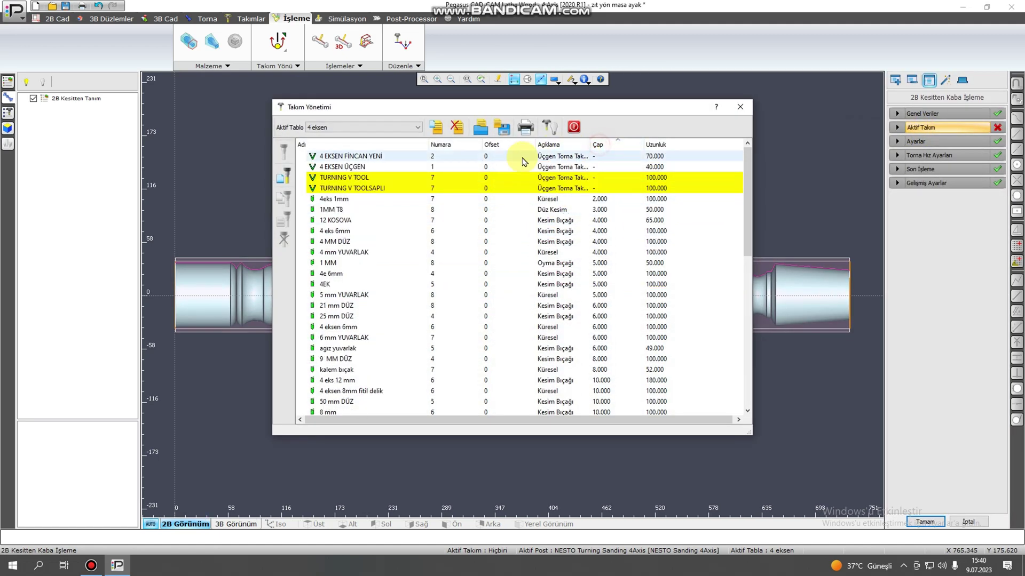
double_click(421, 157)
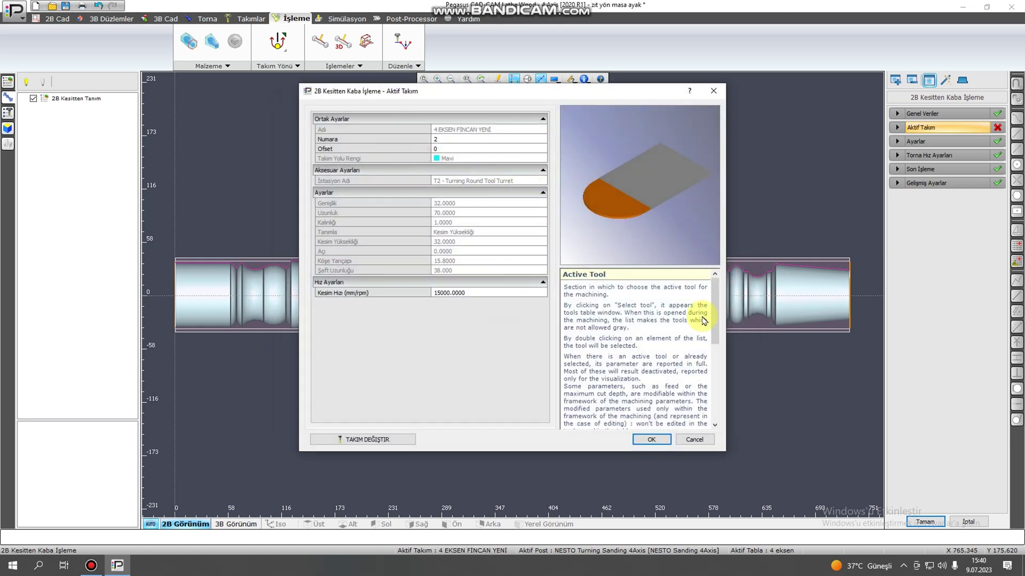
click(652, 440)
click(925, 522)
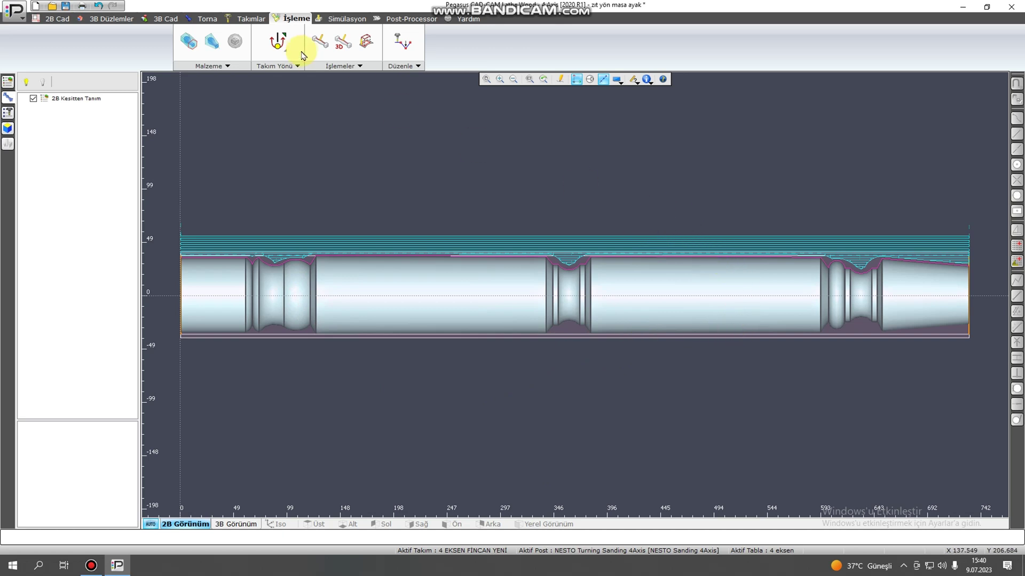
Compute a 2B Kesitten Son İşleme finishing pass with the 4 EKSEN ÜÇGEN tool.
click(320, 41)
click(398, 209)
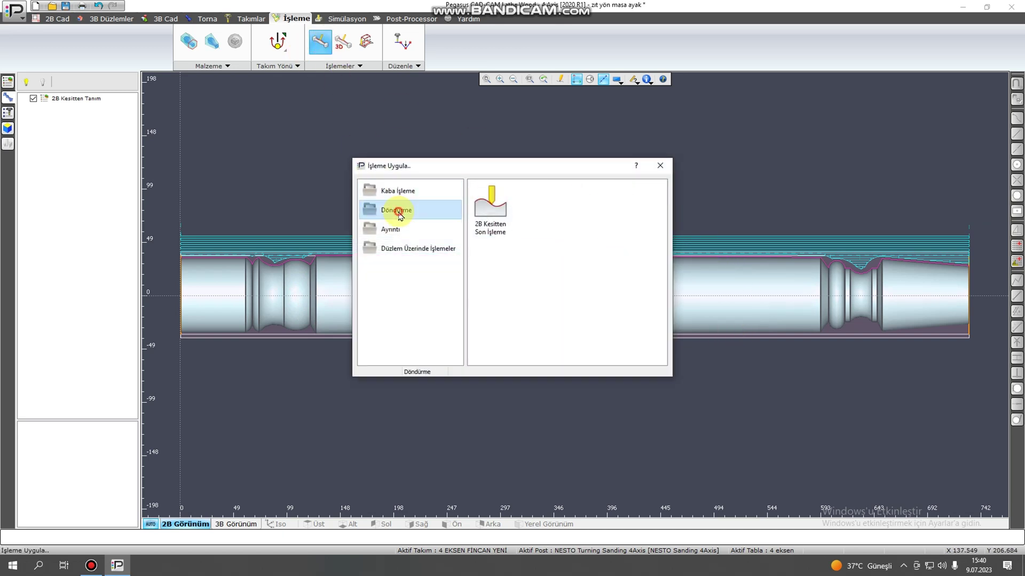
double_click(492, 208)
click(918, 131)
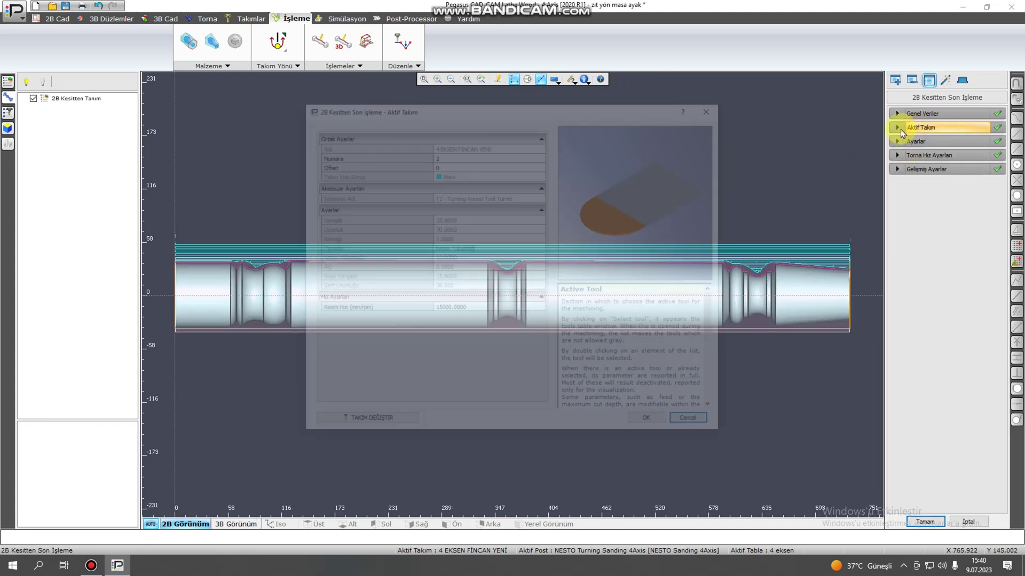
click(382, 427)
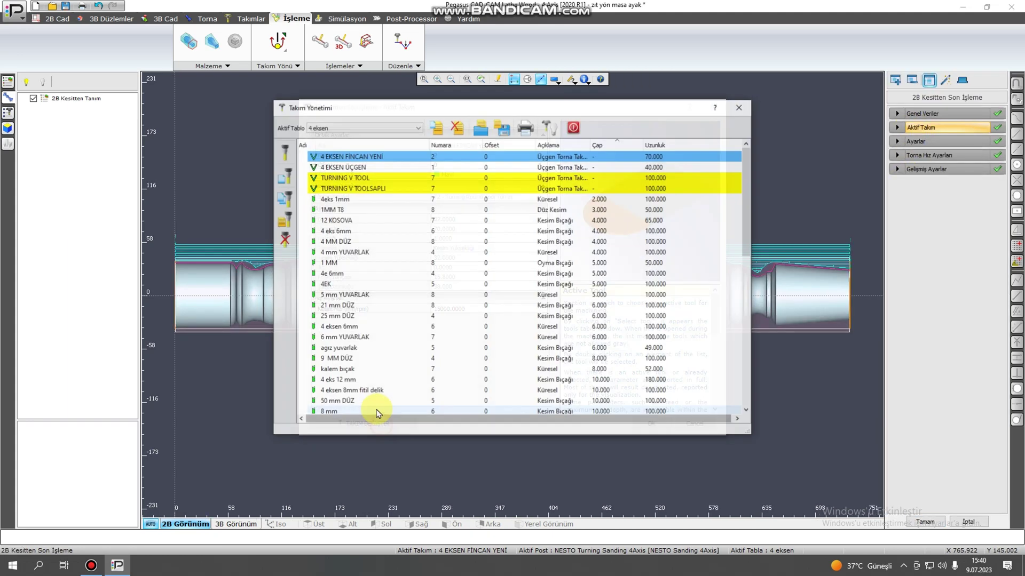
double_click(348, 167)
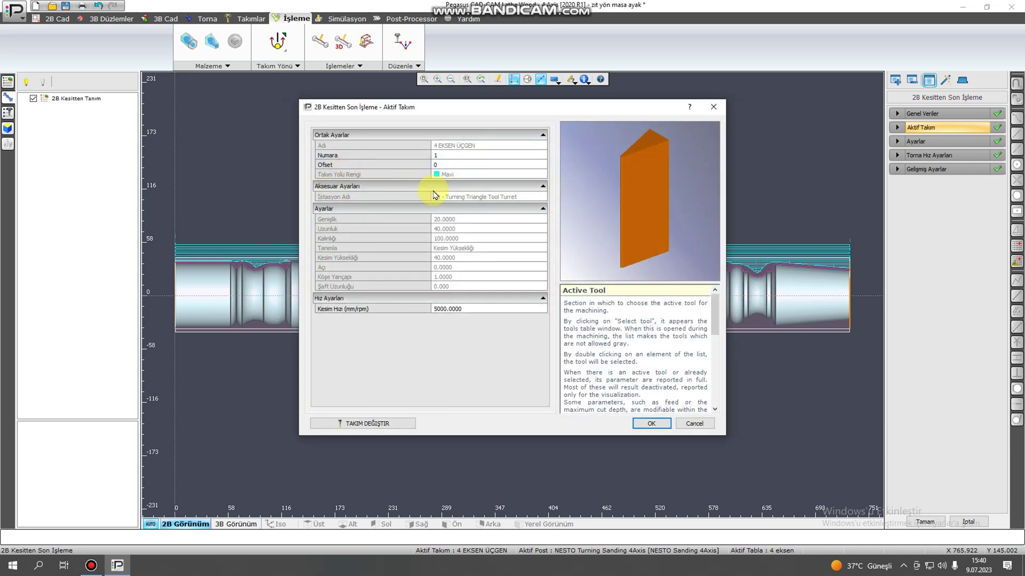
click(660, 428)
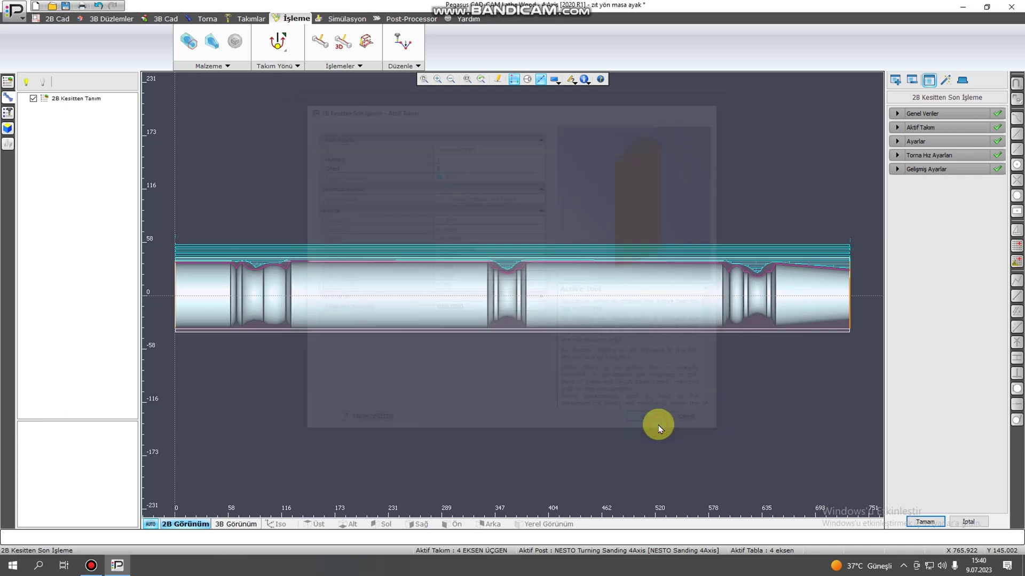
click(916, 523)
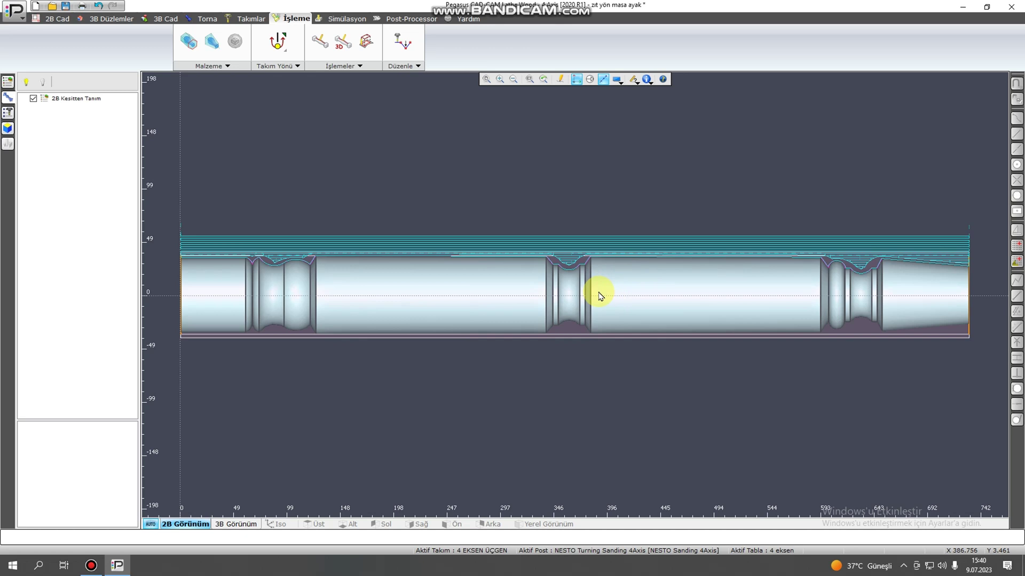
Start a Yüzey Son İşleme surface-finishing operation using the 4 EKSEN TOP tool.
click(320, 43)
click(390, 229)
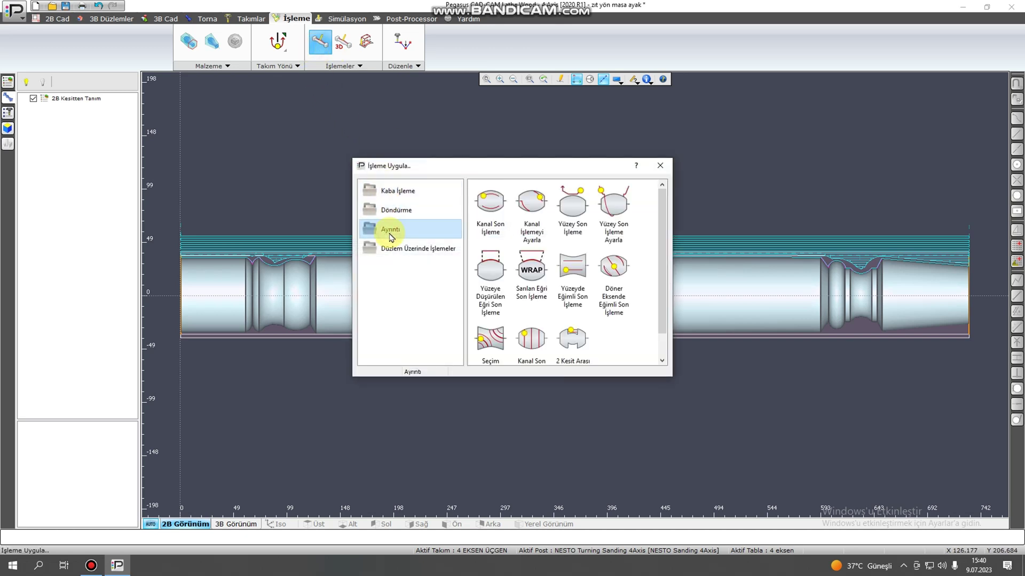
double_click(572, 206)
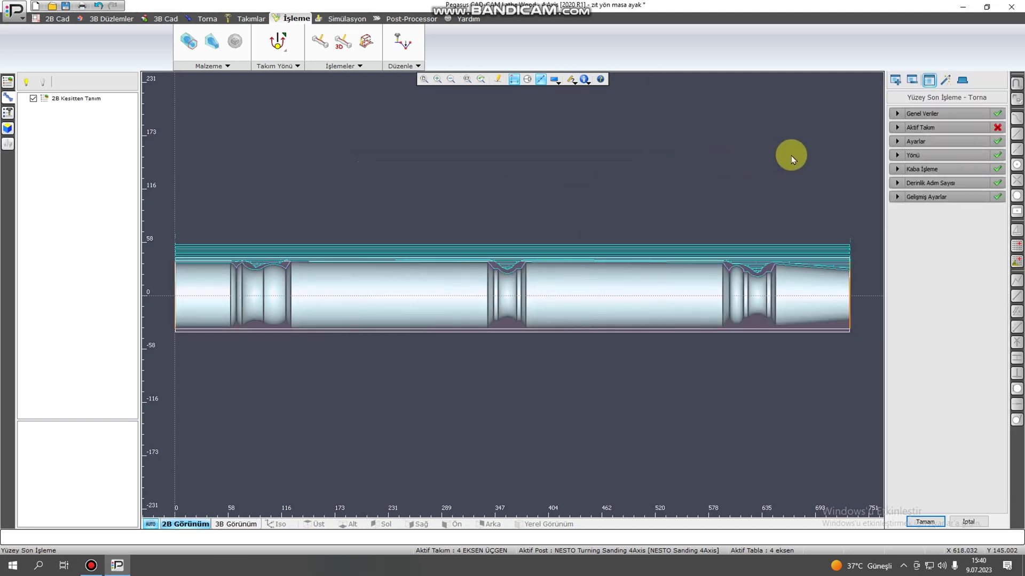
click(921, 130)
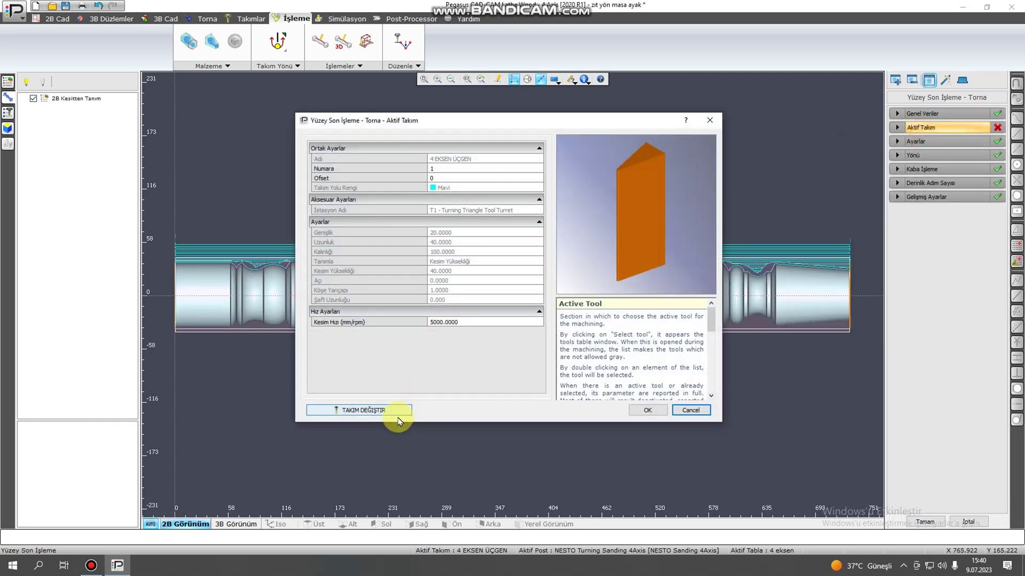
click(395, 411)
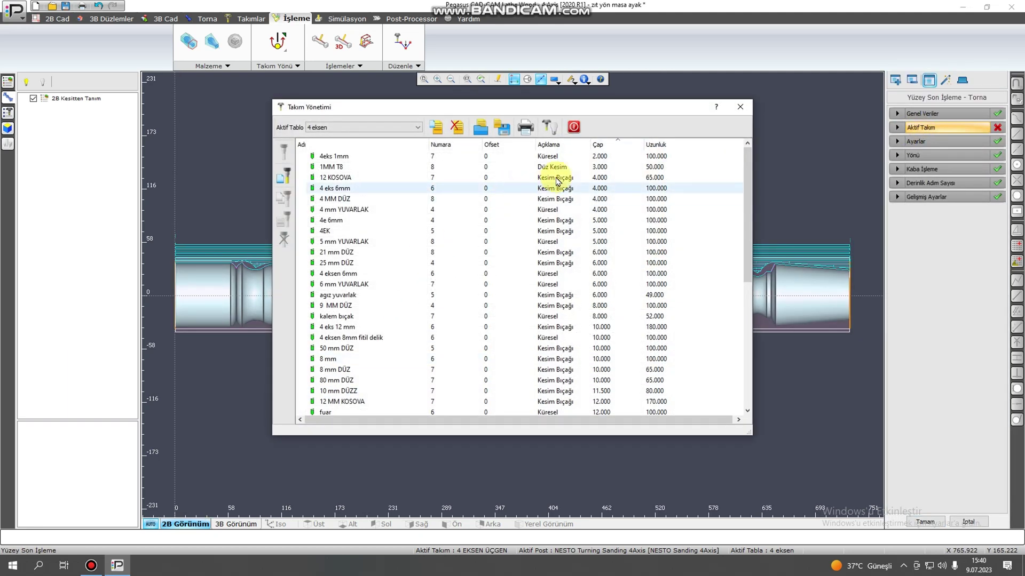
click(599, 145)
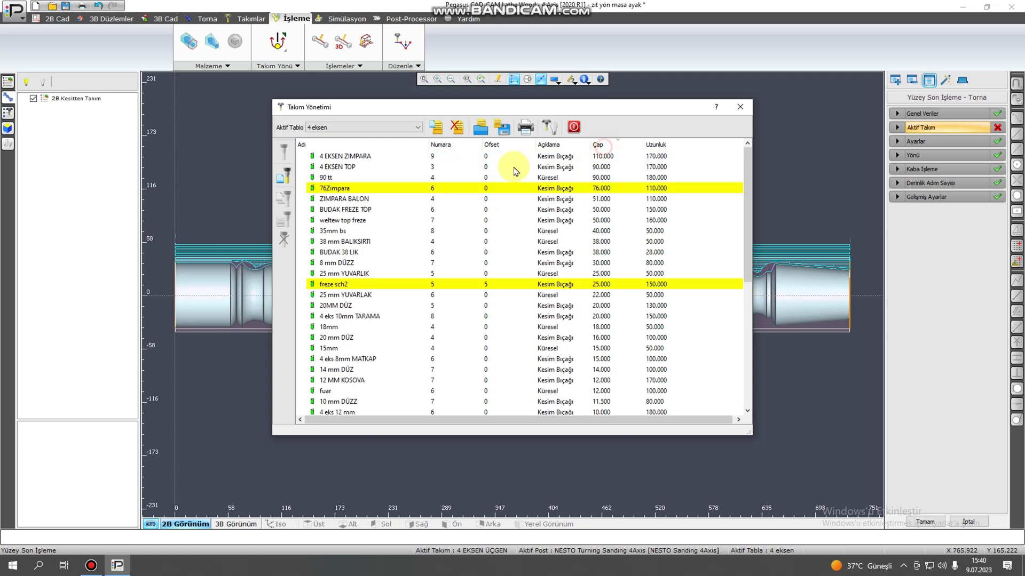
double_click(366, 166)
click(649, 411)
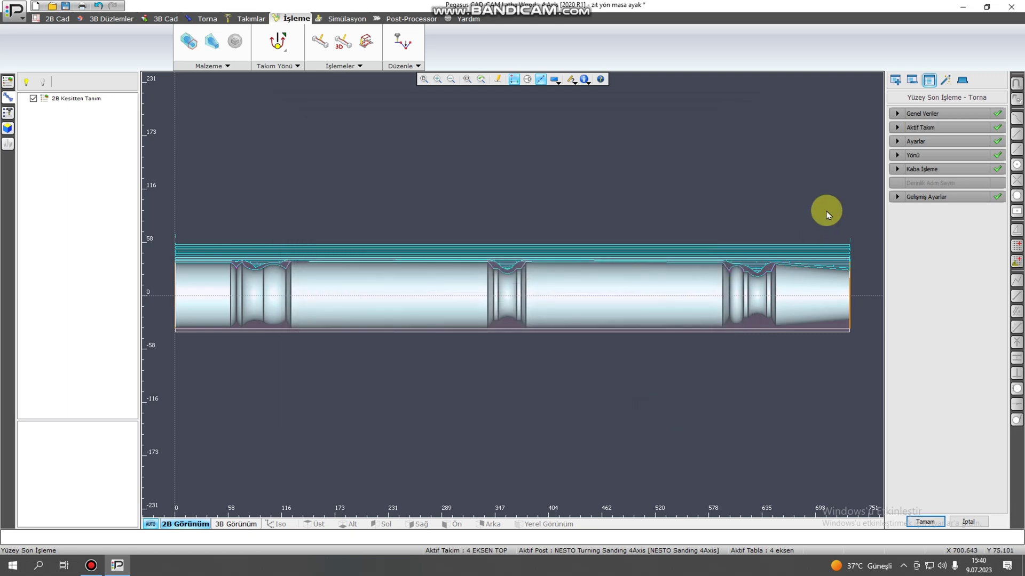
Set the direction to 6 starts, Sarılmış twist of 360°, counter-clockwise.
click(923, 153)
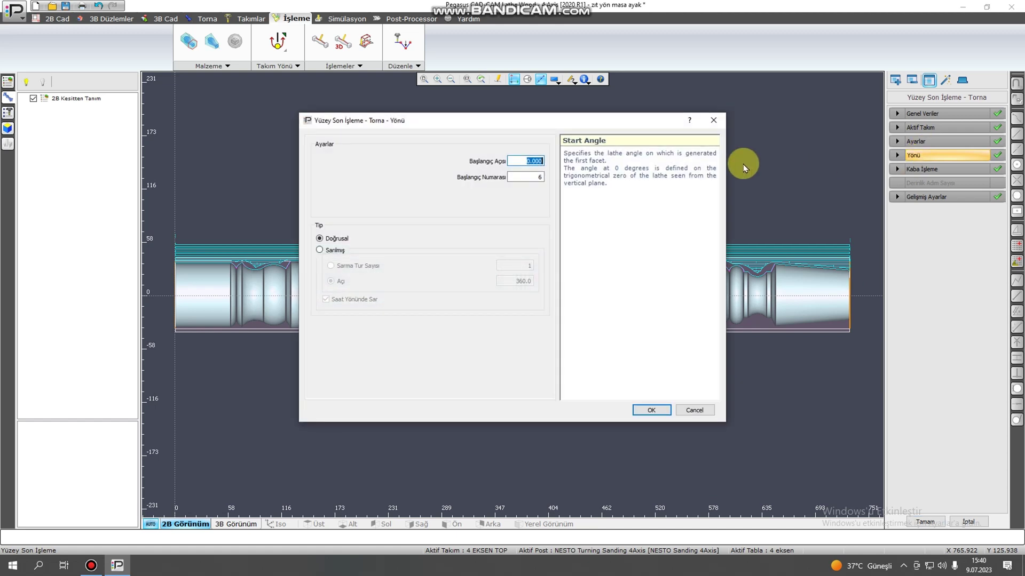
click(512, 177)
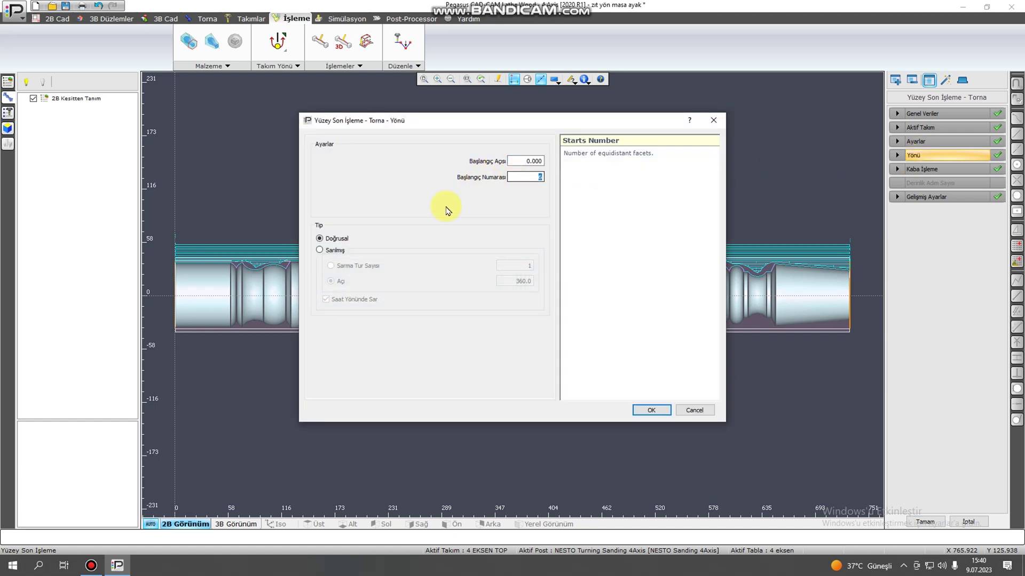
click(320, 251)
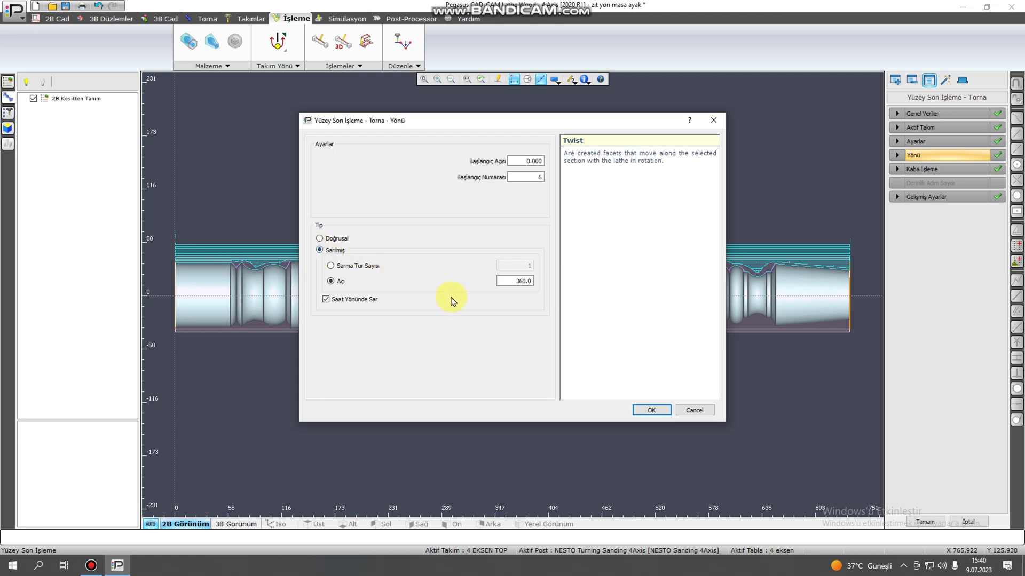
click(509, 281)
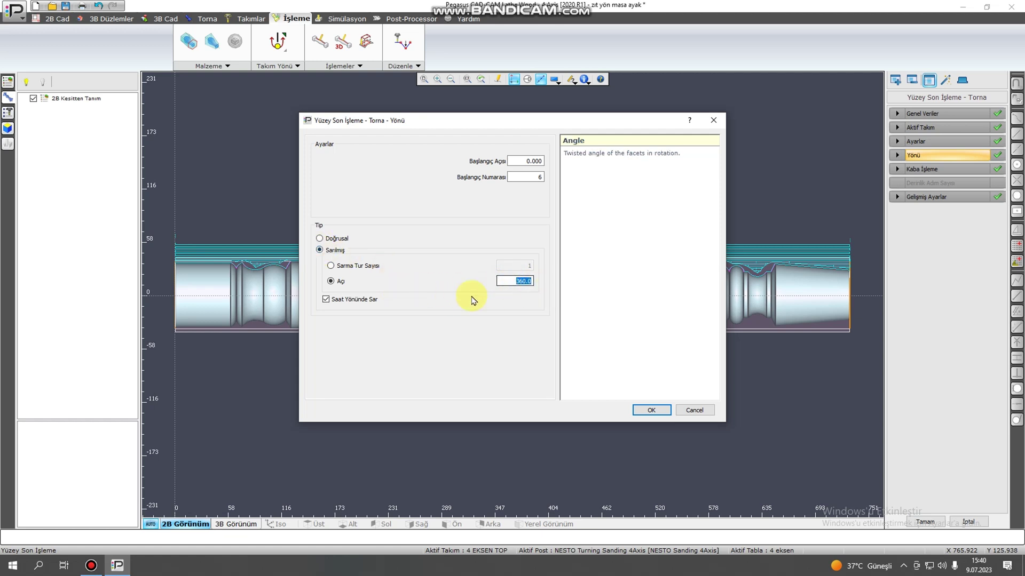
click(325, 300)
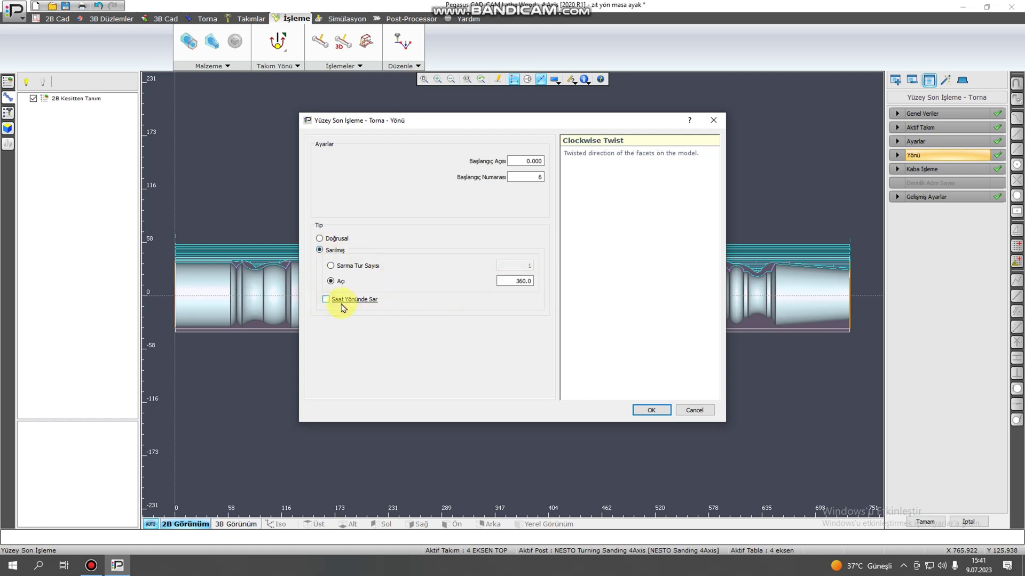
click(642, 411)
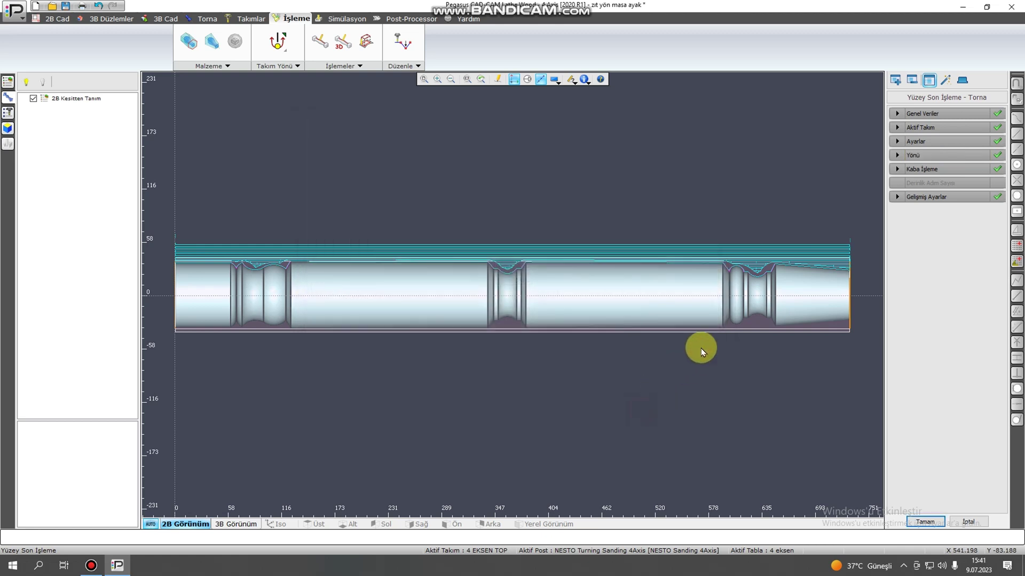
Compute the twisted toolpath on the first long section of the leg.
click(930, 522)
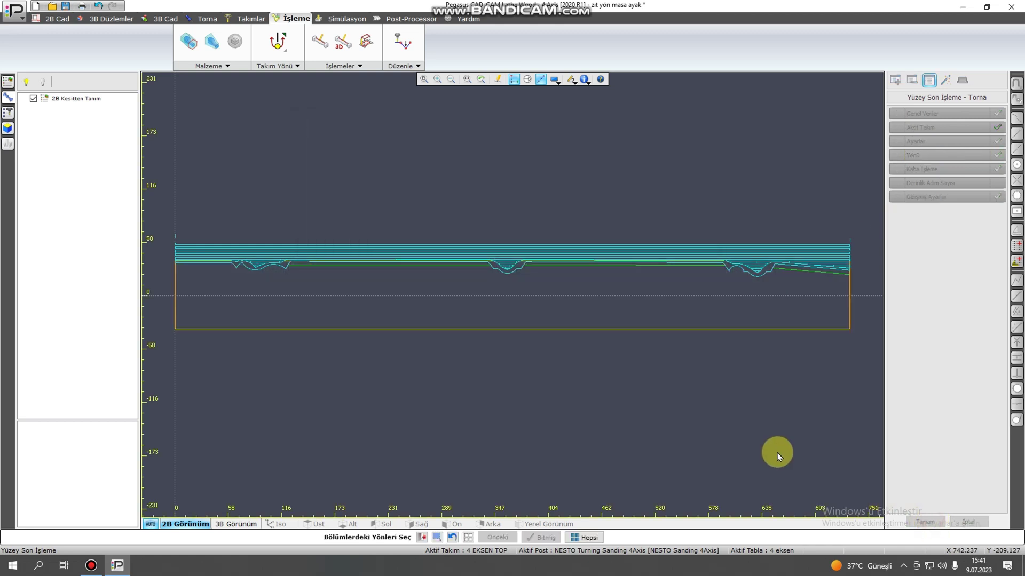
right_click(460, 269)
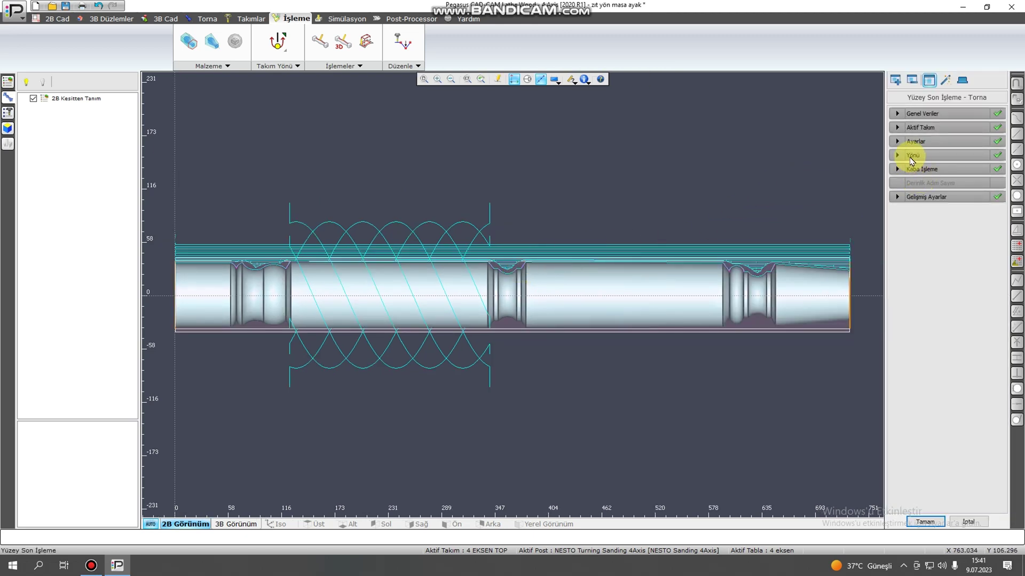
click(914, 155)
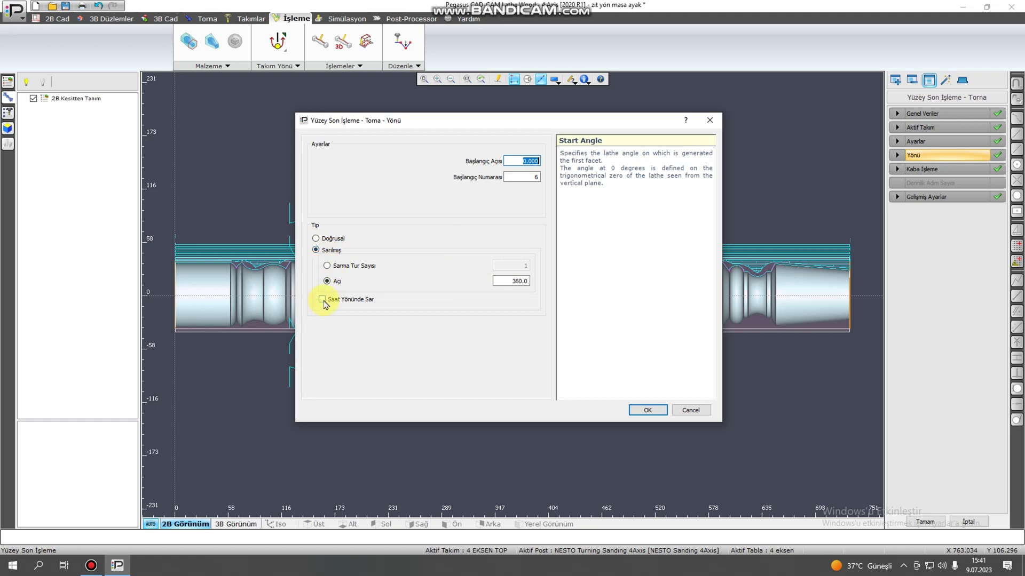
Switch the twist to clockwise and add helical passes on the middle long section.
click(322, 301)
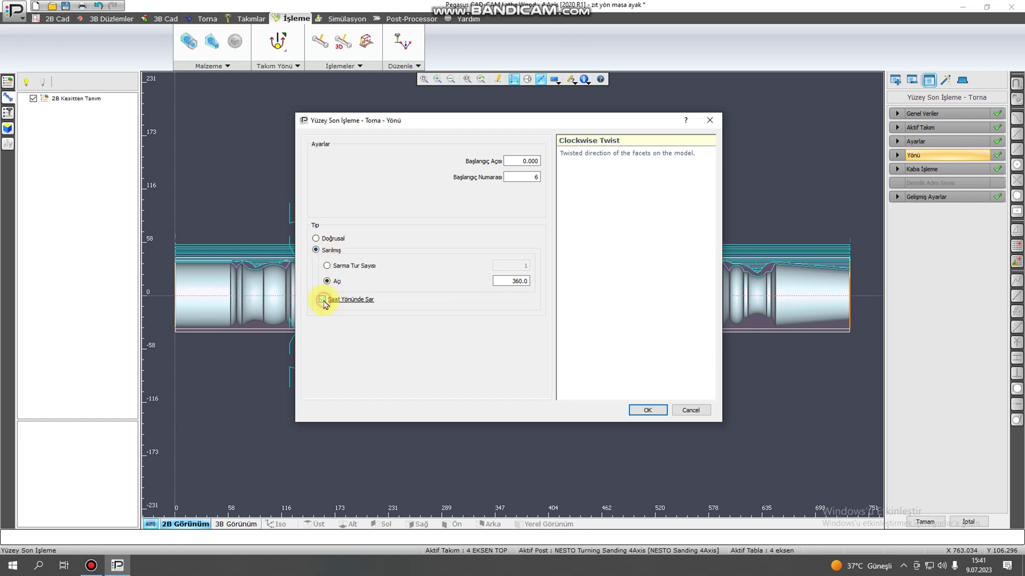
click(648, 410)
click(934, 523)
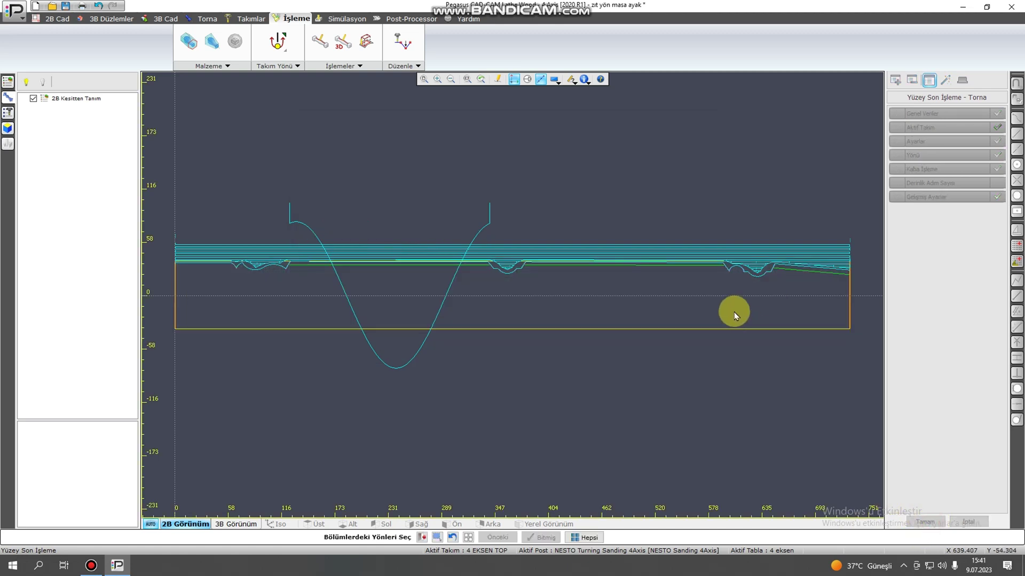
click(703, 265)
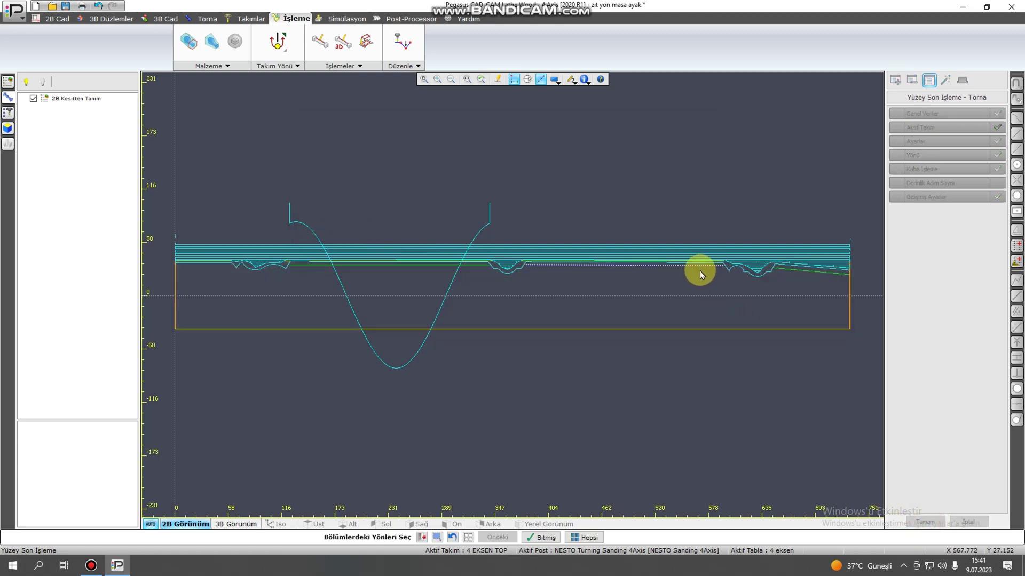
right_click(694, 267)
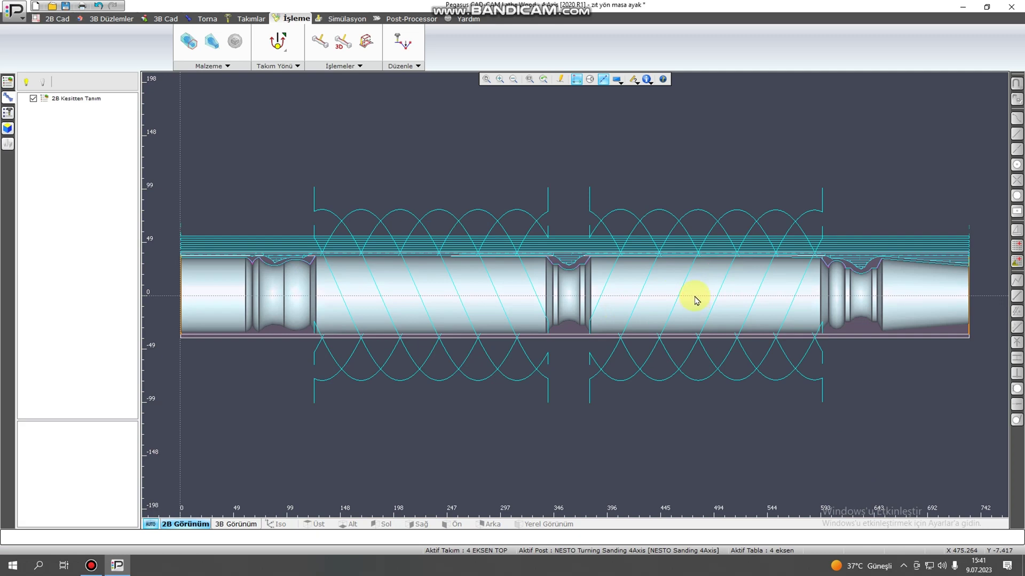
double_click(696, 300)
Change the facet type to Doğrusal and apply the linear passes to the tapered end.
click(897, 160)
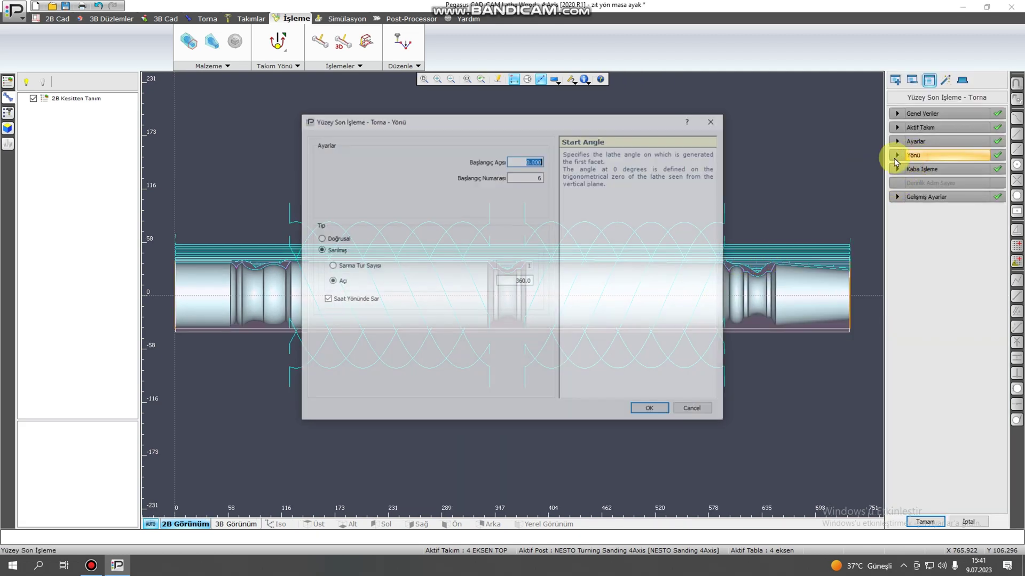
click(337, 251)
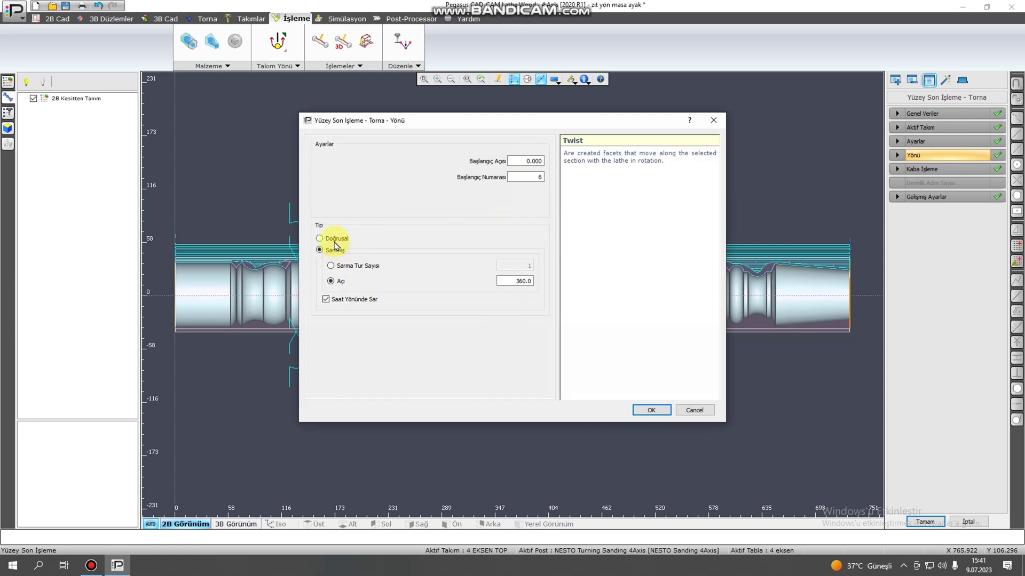
click(327, 240)
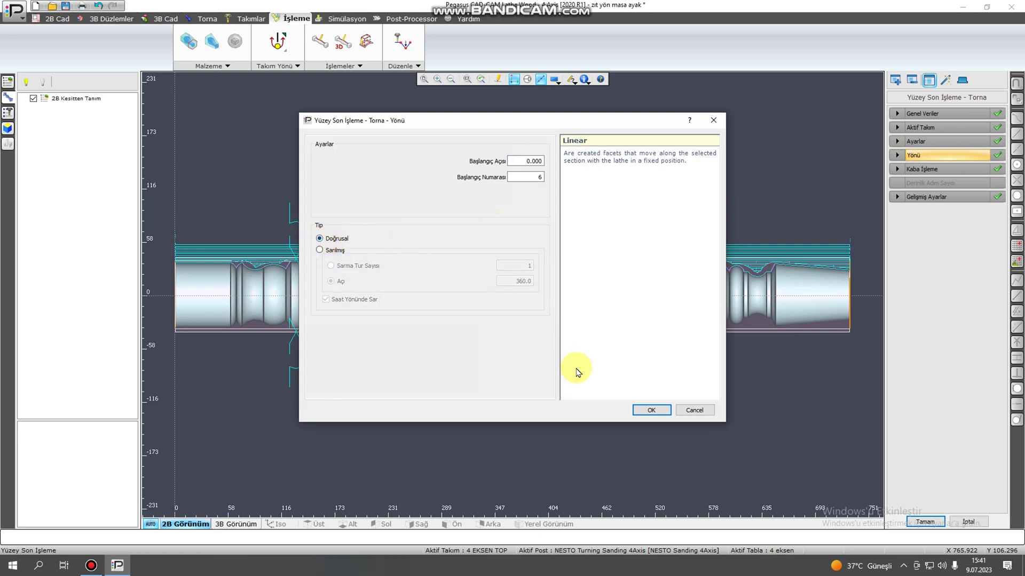
click(652, 411)
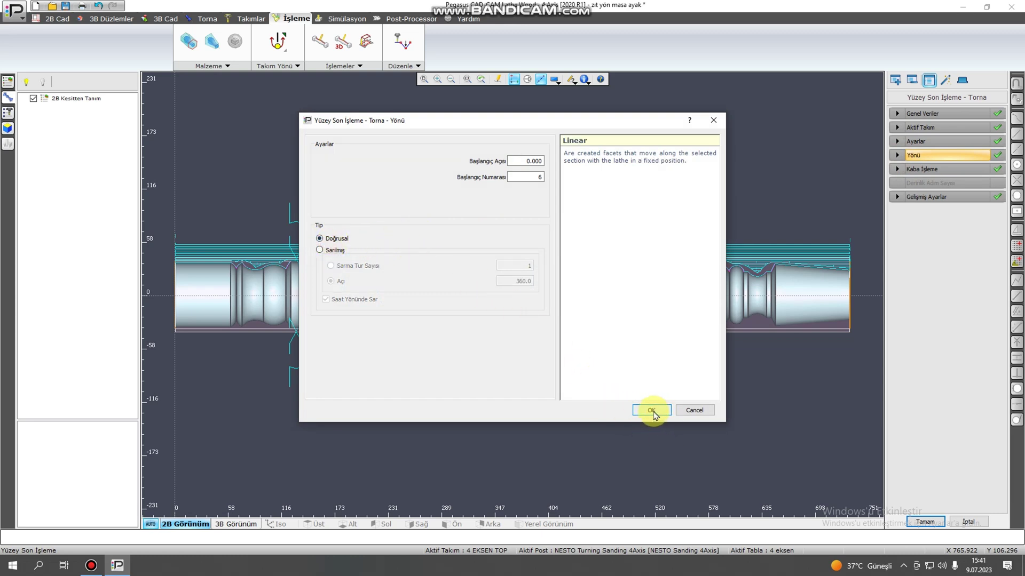
click(653, 411)
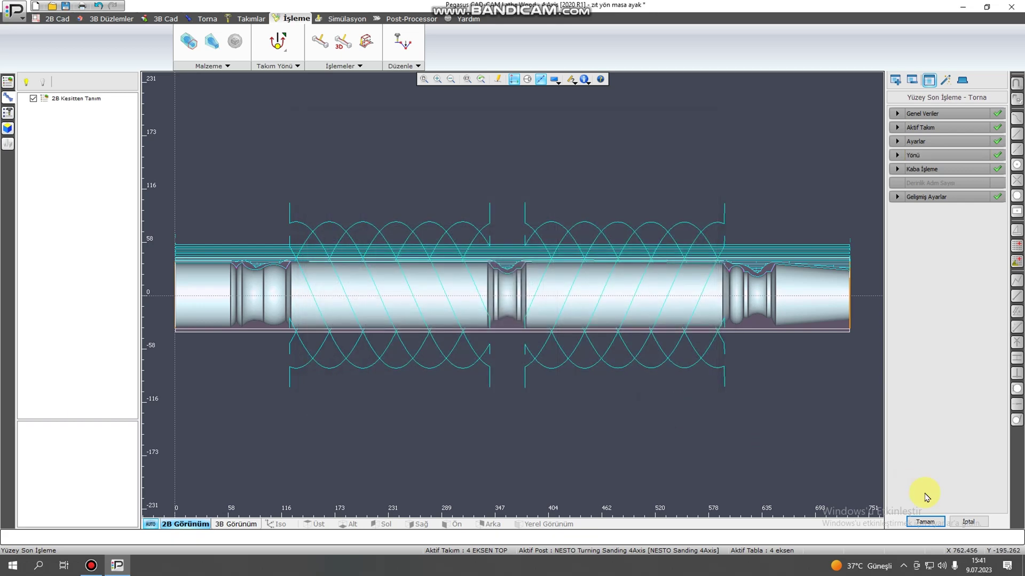
click(931, 524)
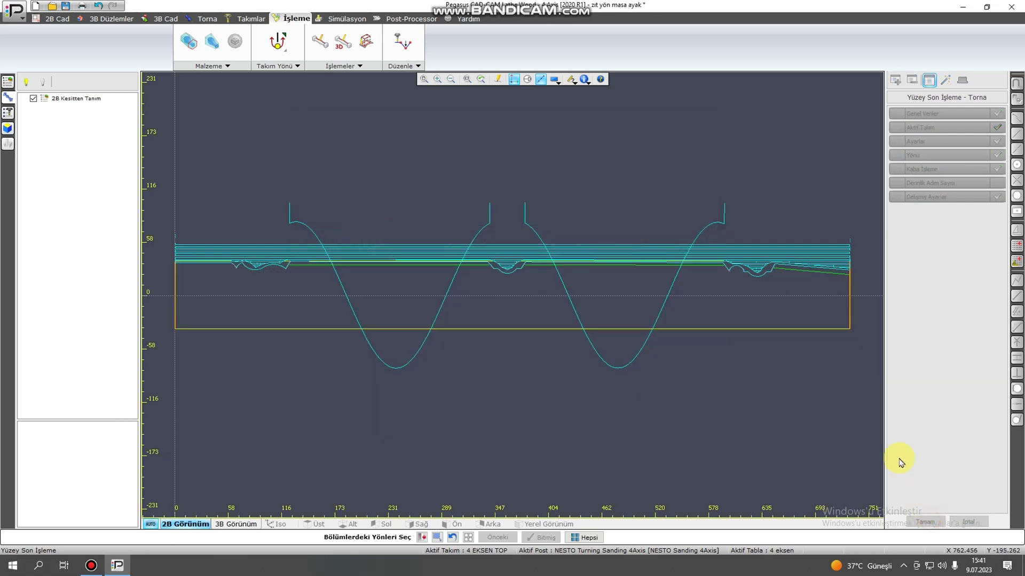
click(829, 274)
right_click(797, 295)
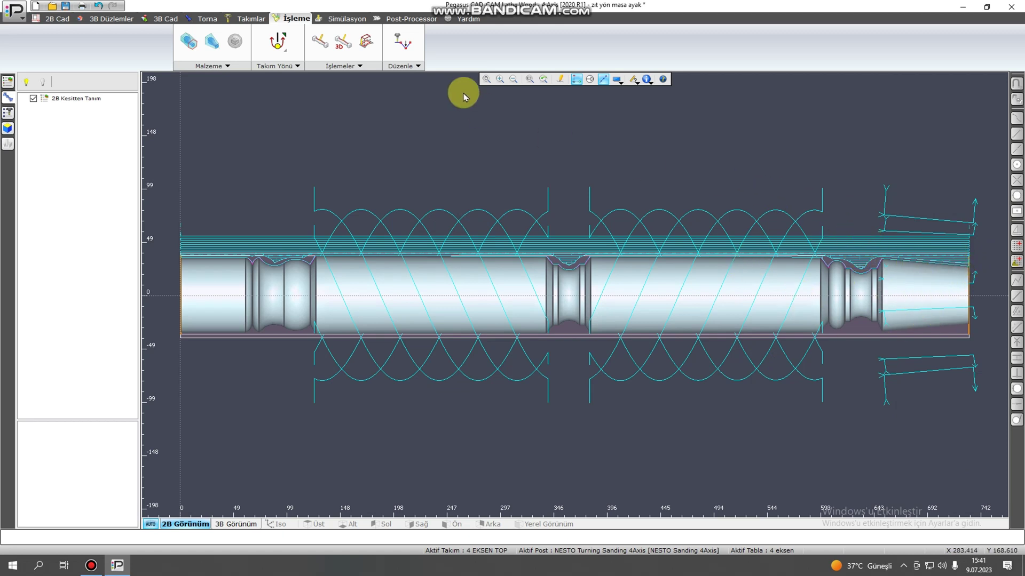
Run the full machining simulation with the speed slider raised.
click(347, 20)
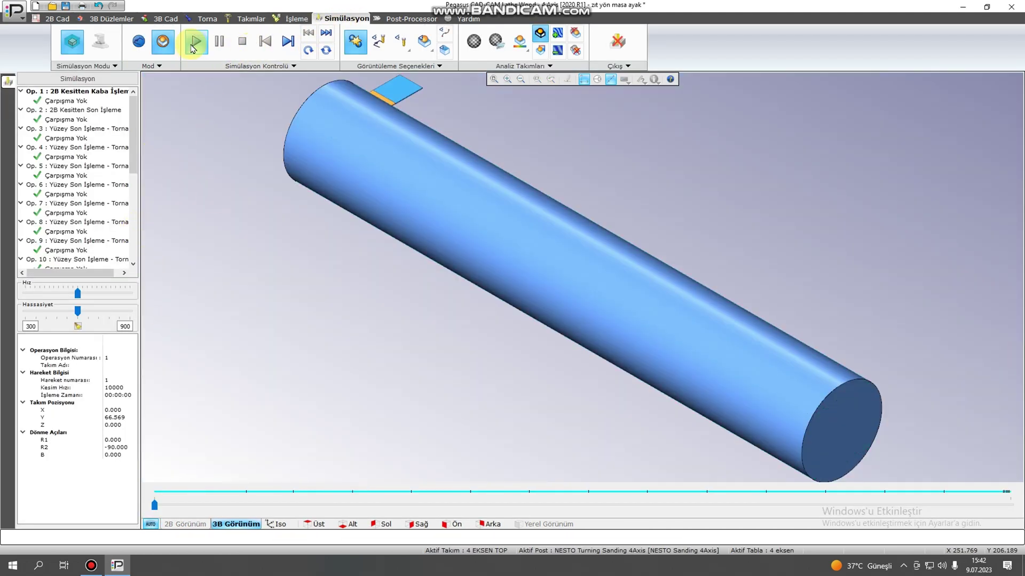
click(193, 48)
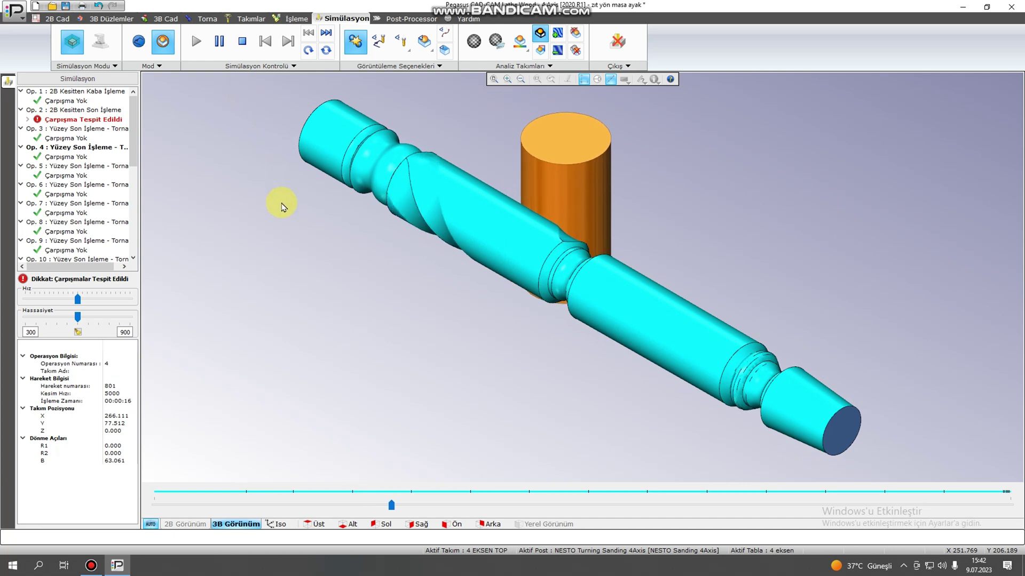
click(96, 300)
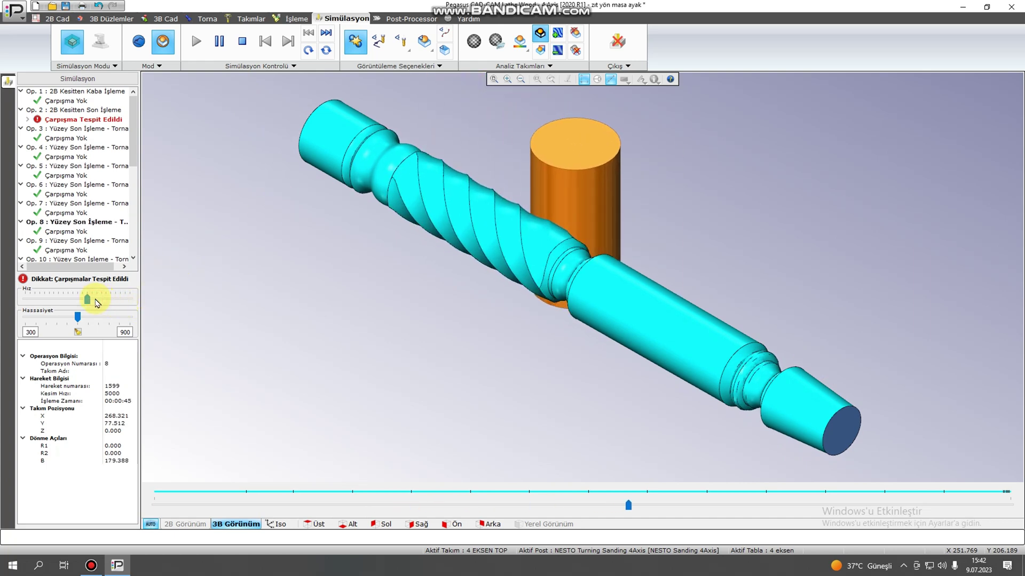
click(107, 307)
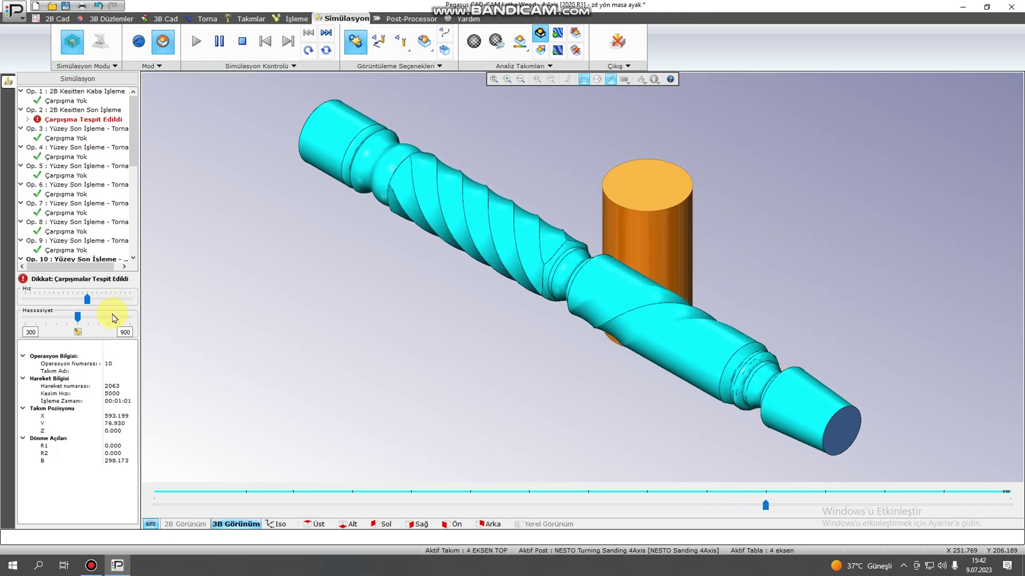
click(119, 300)
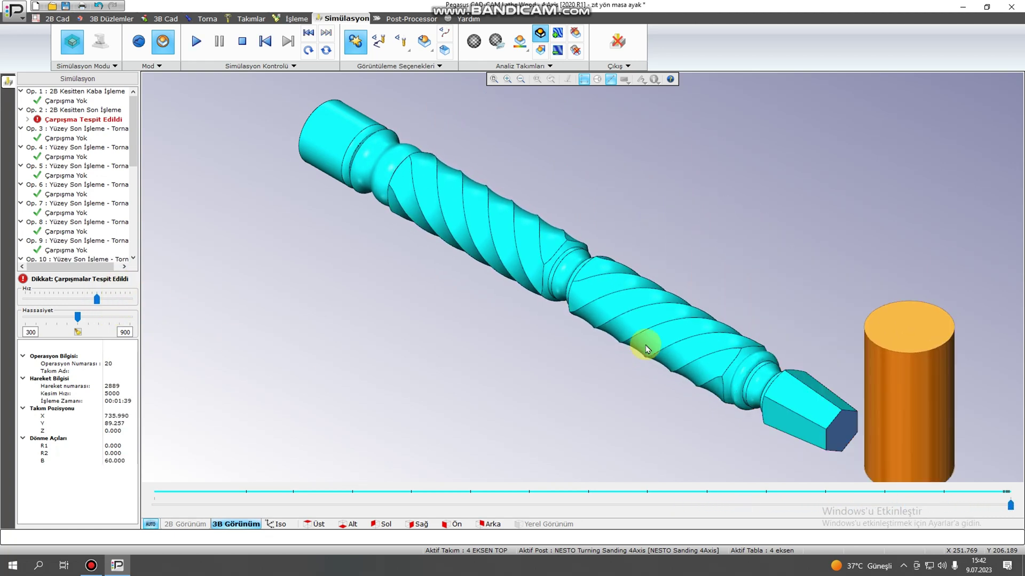
scroll(574, 226, down, 3)
Colour the workpiece by material and orbit the view to inspect the finished leg.
click(520, 43)
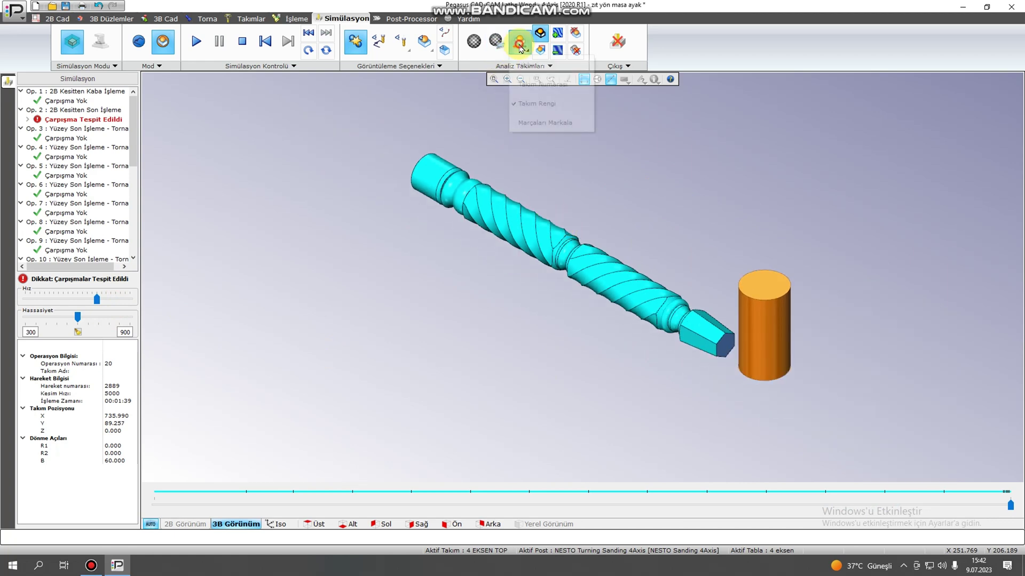
click(535, 124)
mouse_move(791, 260)
middle_down()
mouse_move(466, 334)
mouse_move(496, 383)
mouse_move(270, 411)
mouse_move(178, 439)
middle_up()
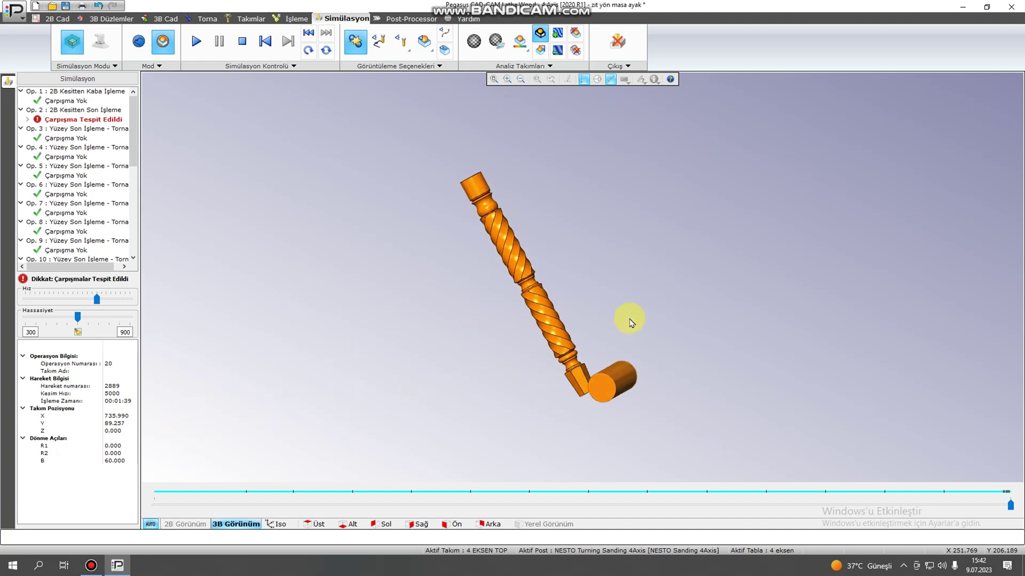
mouse_move(630, 323)
middle_down()
mouse_move(698, 274)
mouse_move(805, 288)
mouse_move(859, 279)
mouse_move(848, 258)
middle_up()
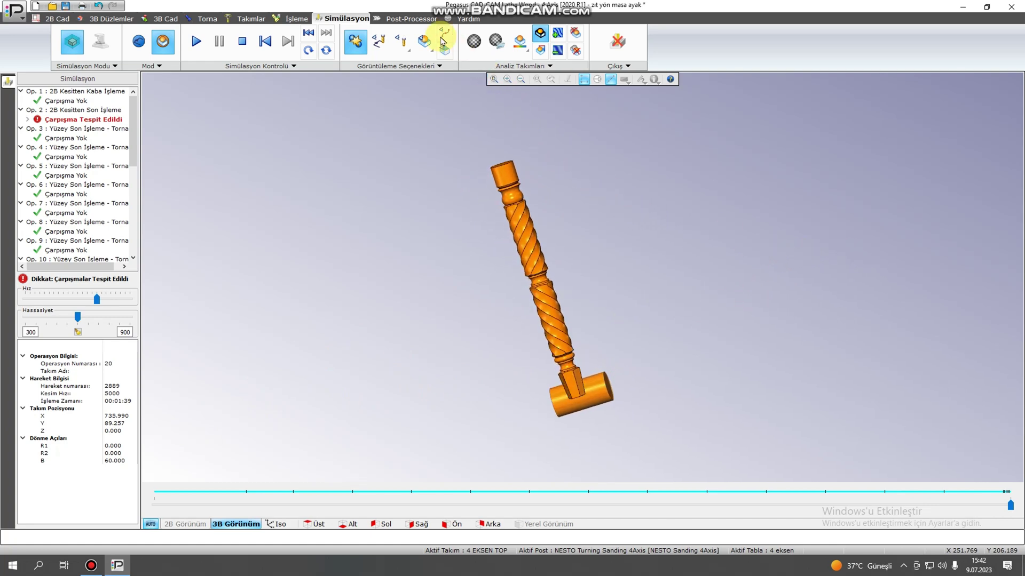
Post the NC output as cnc file 'masa ayak zıt yön' on the Desktop.
click(425, 21)
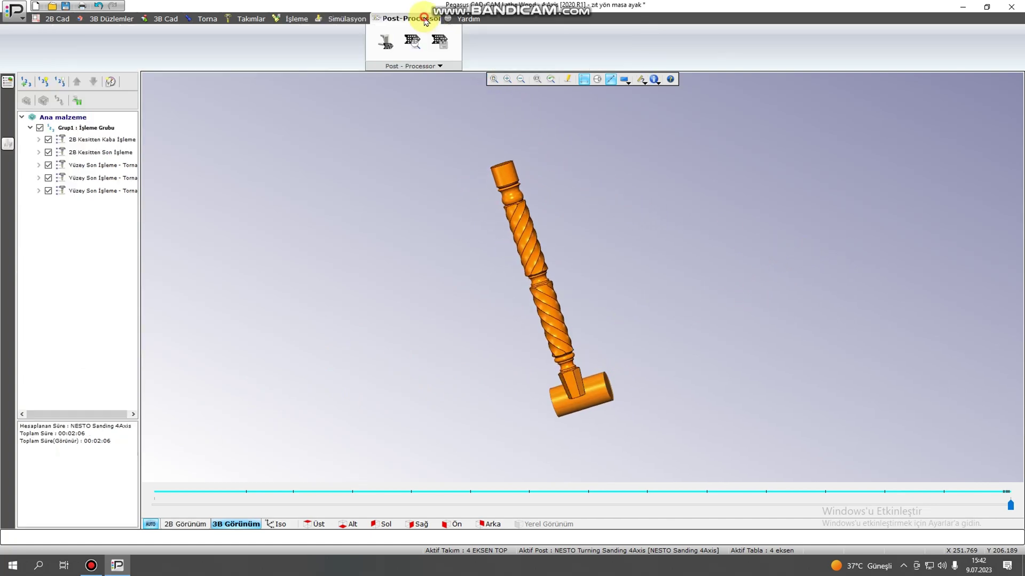
click(440, 43)
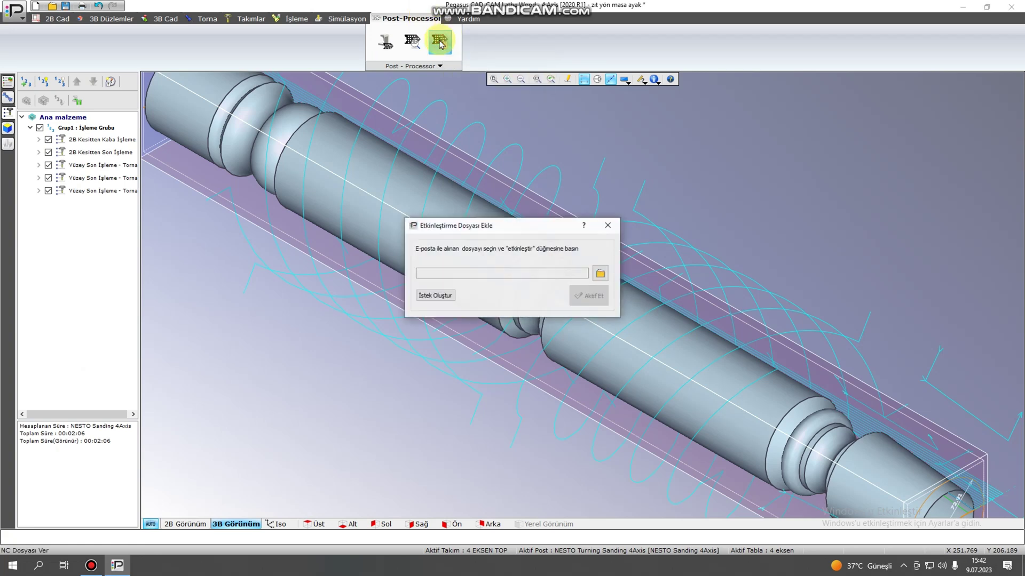
click(607, 228)
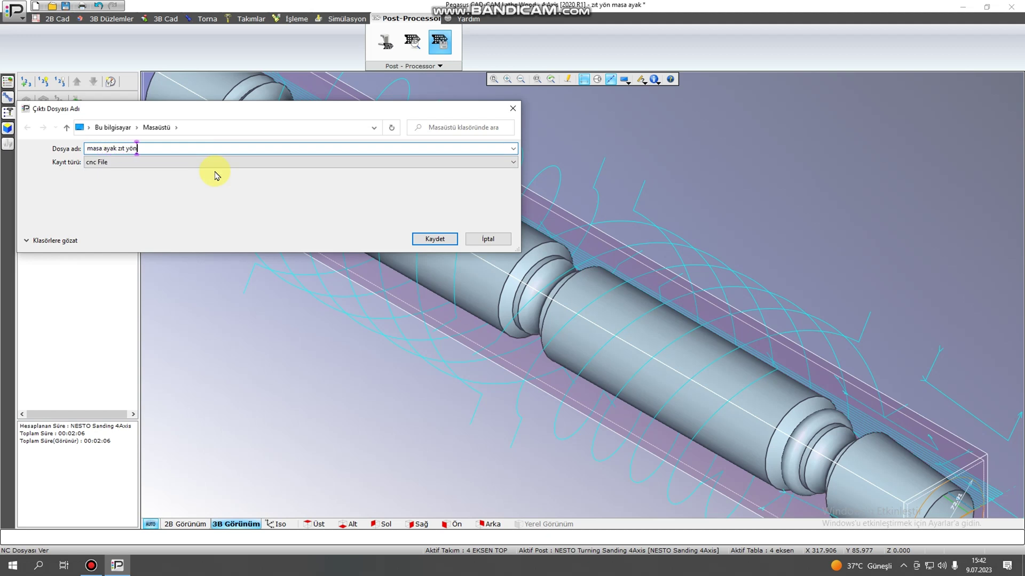
click(428, 241)
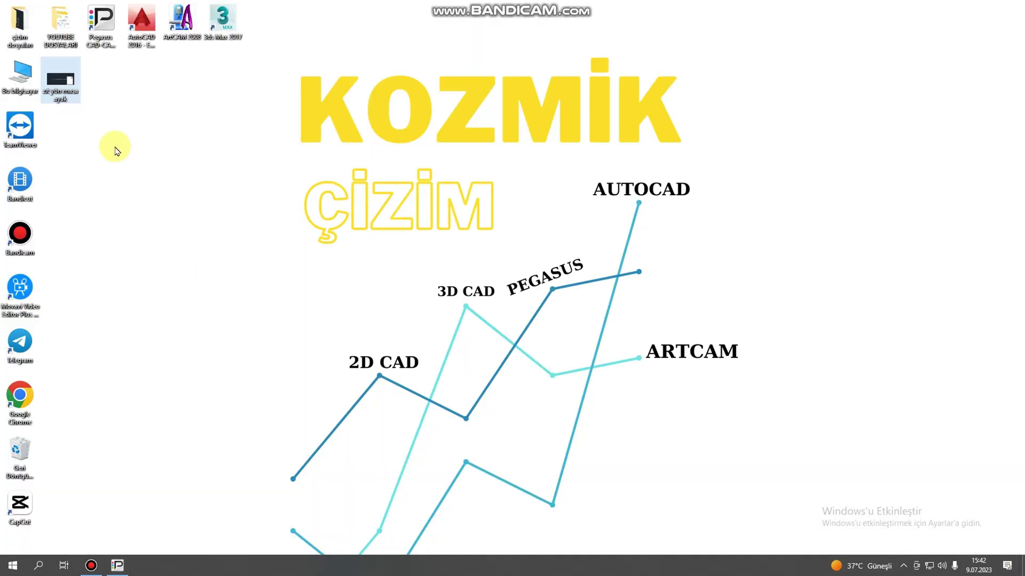
Refresh the desktop so the posted 'masa ayak zıt yön' file appears, and move it beside the logo.
right_click(117, 151)
click(126, 177)
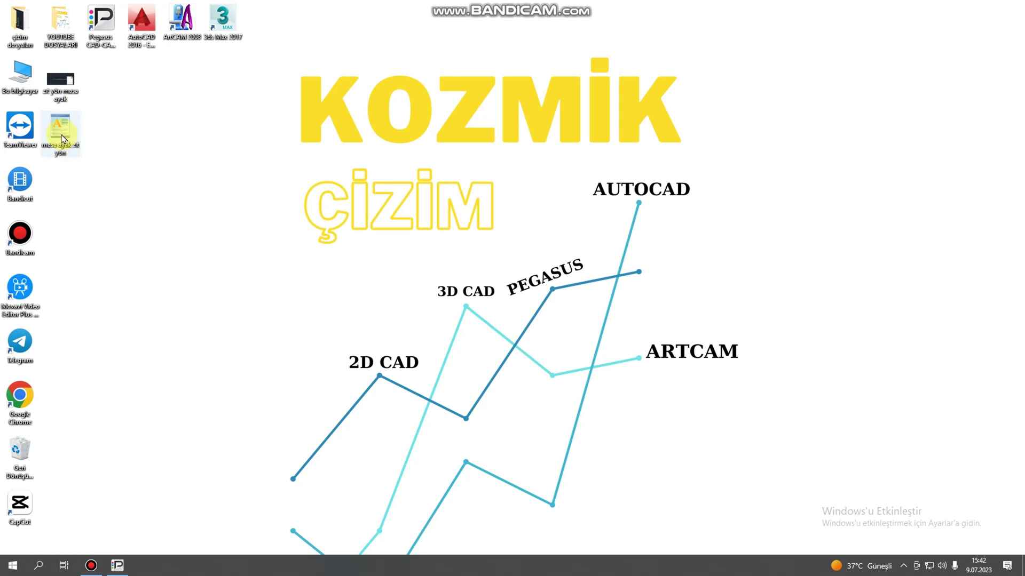
drag(63, 138, 509, 196)
Review the 'masa ayak zıt yön' G-code in WordPad, then close it and return the icon left.
double_click(509, 187)
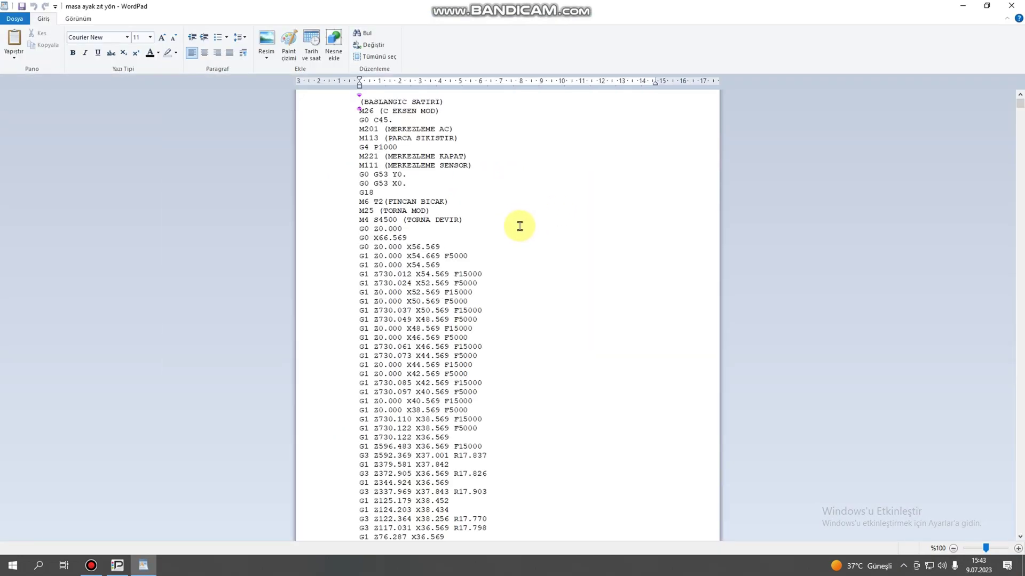
scroll(520, 227, down, 2)
scroll(523, 229, down, 1)
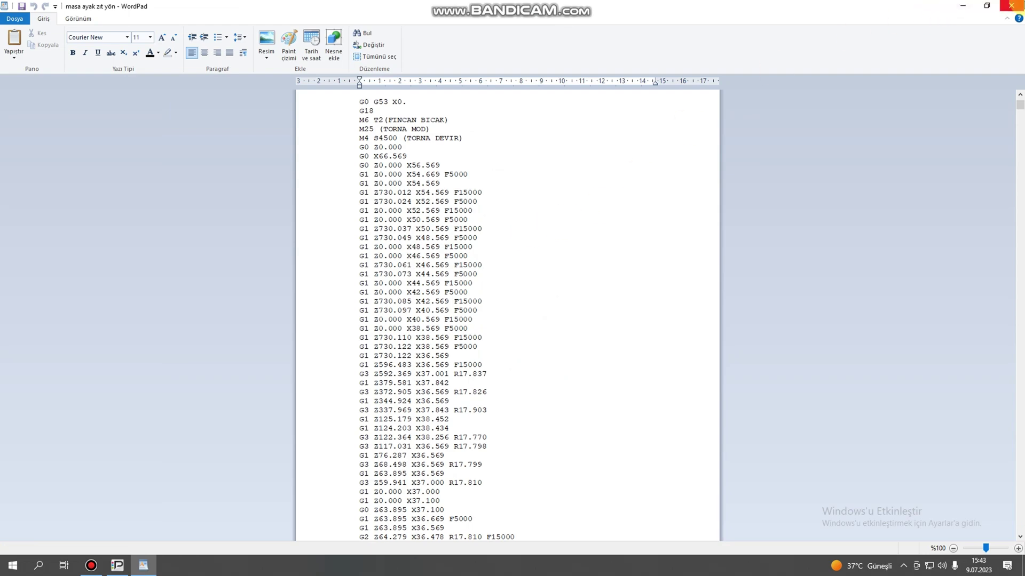
click(1019, 7)
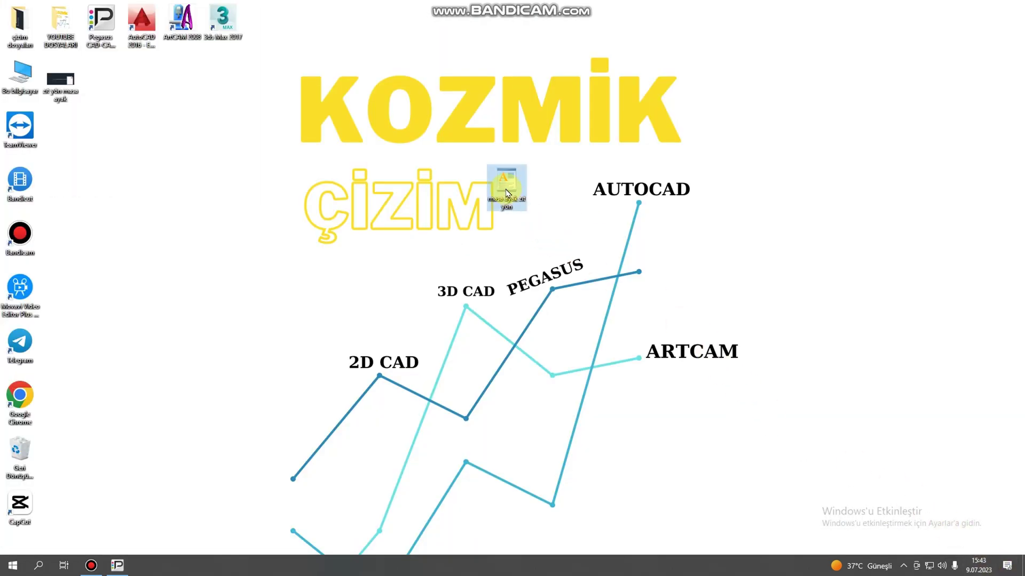
drag(506, 189, 103, 169)
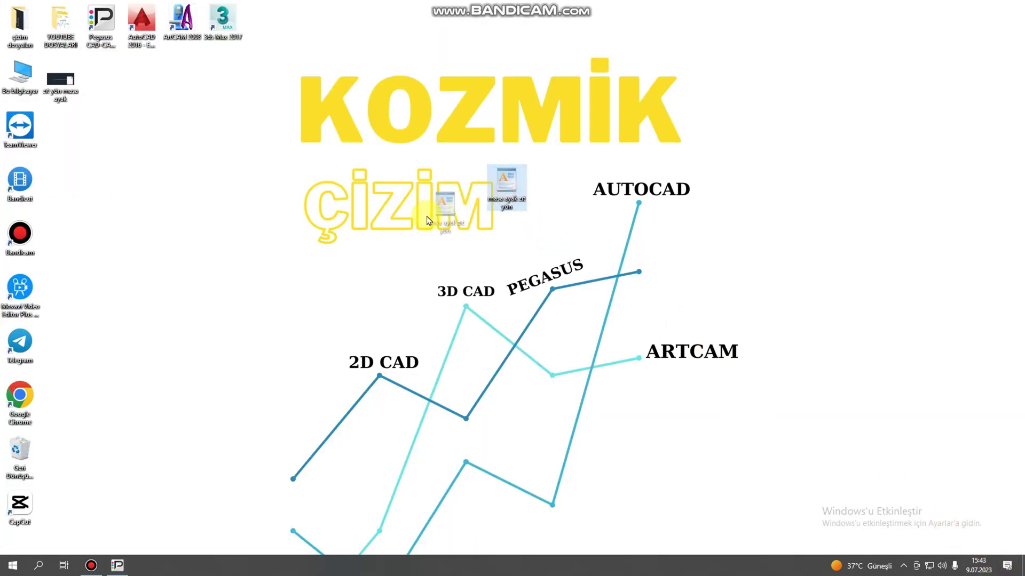